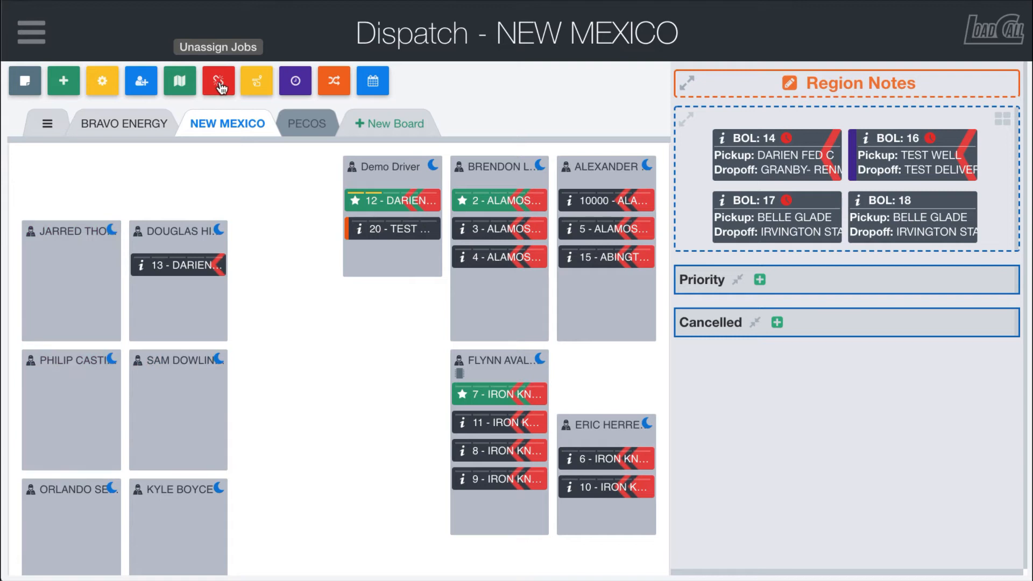
# Step: Turn on Unassign Jobs mode for the NEW MEXICO board and remove Job 20 from Demo Driver
pyautogui.click(219, 84)
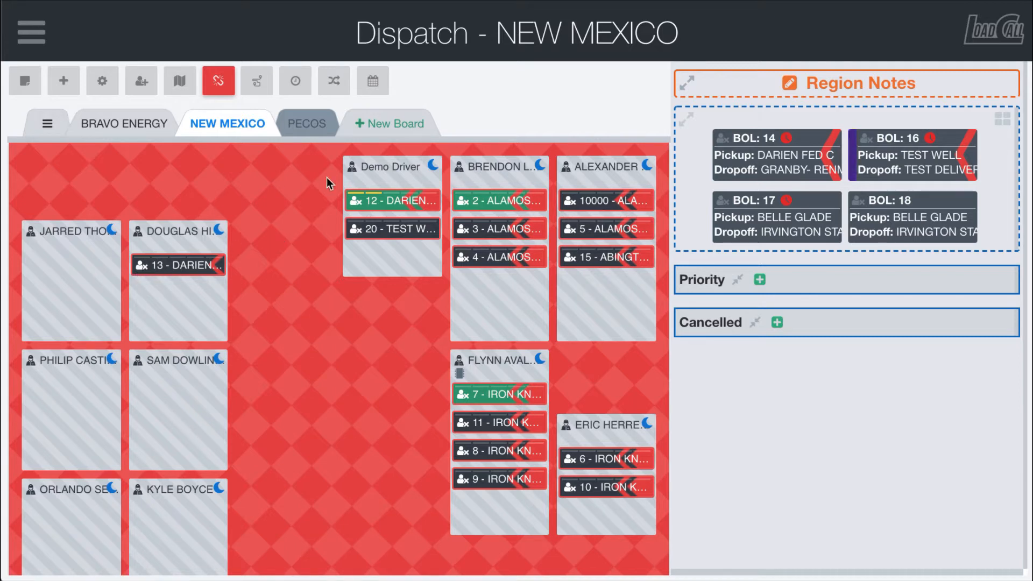
pyautogui.click(355, 232)
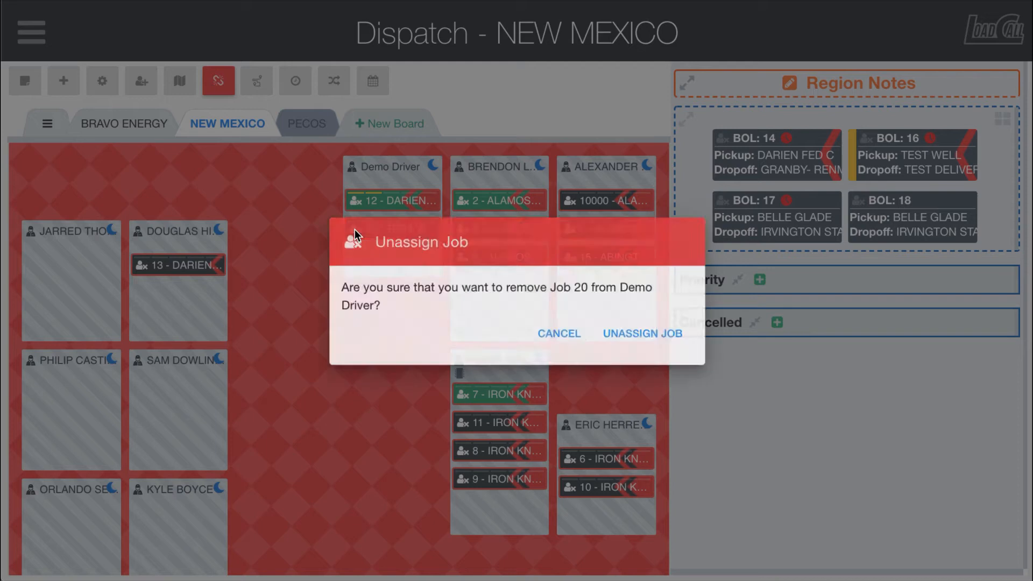
pyautogui.click(653, 340)
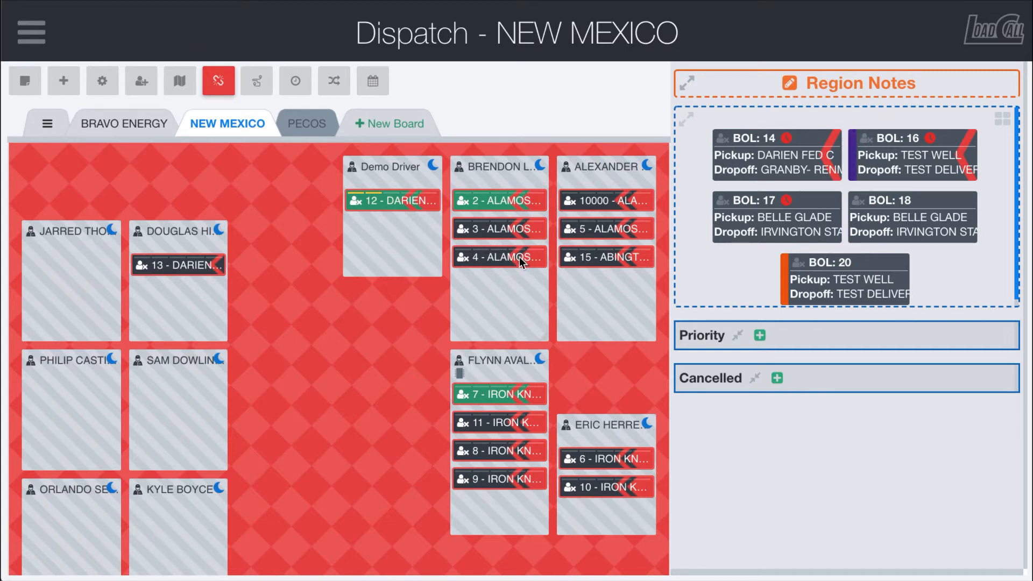
# Step: Reassign Job 13 from its current driver to Demo Driver, confirm the change, and leave Unassign Jobs mode
pyautogui.moveTo(182, 269); pyautogui.dragTo(396, 237)
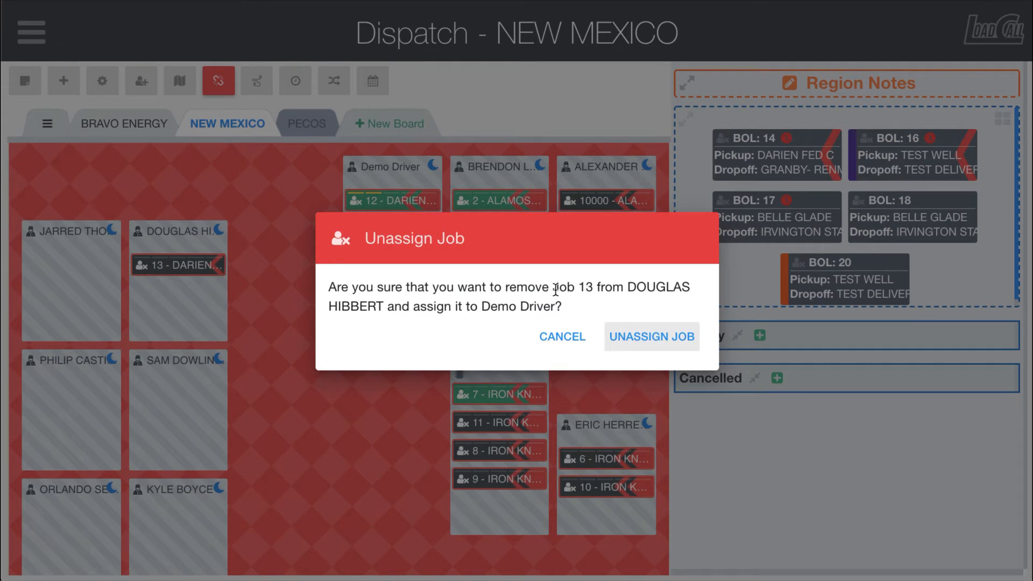
pyautogui.click(661, 337)
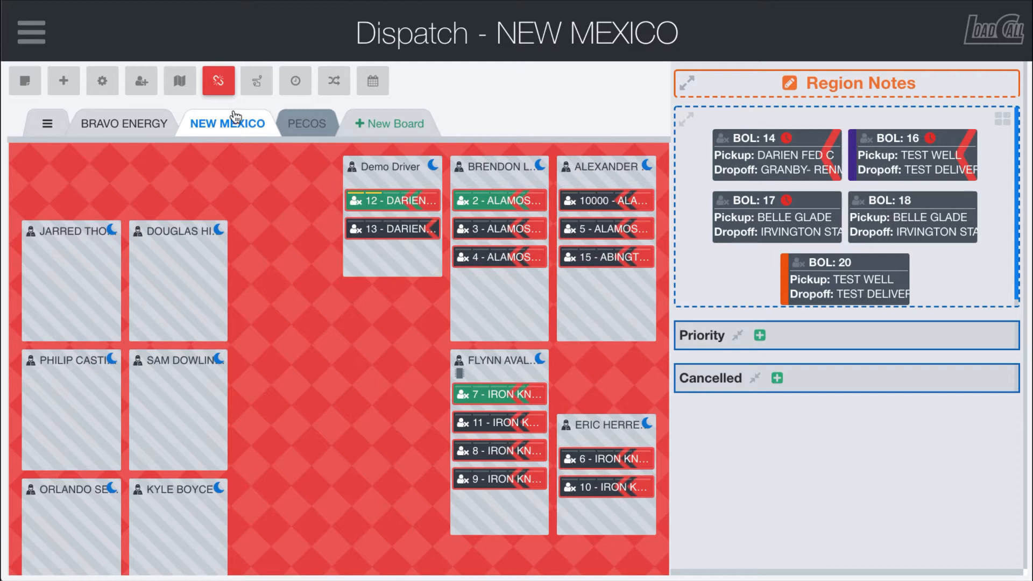
pyautogui.click(218, 81)
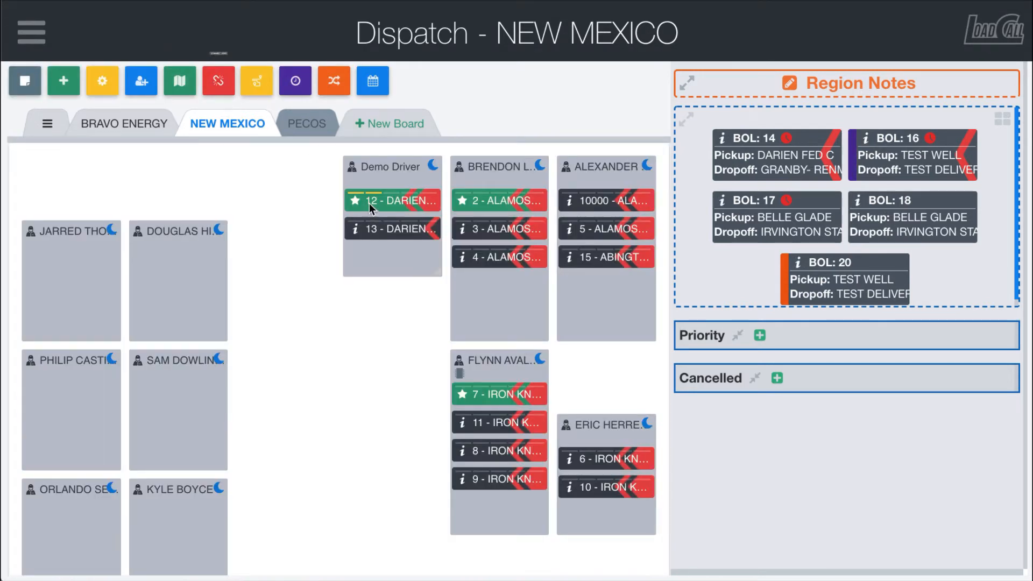
# Step: Unassign Job 13 from Demo Driver within the driver's details, and close them
pyautogui.moveTo(352, 170)
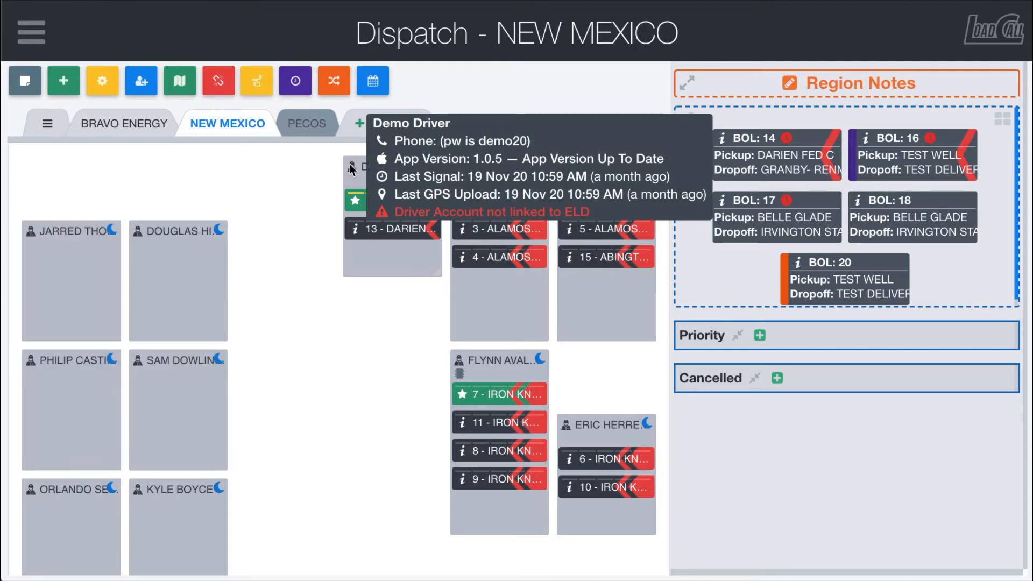
pyautogui.click(350, 168)
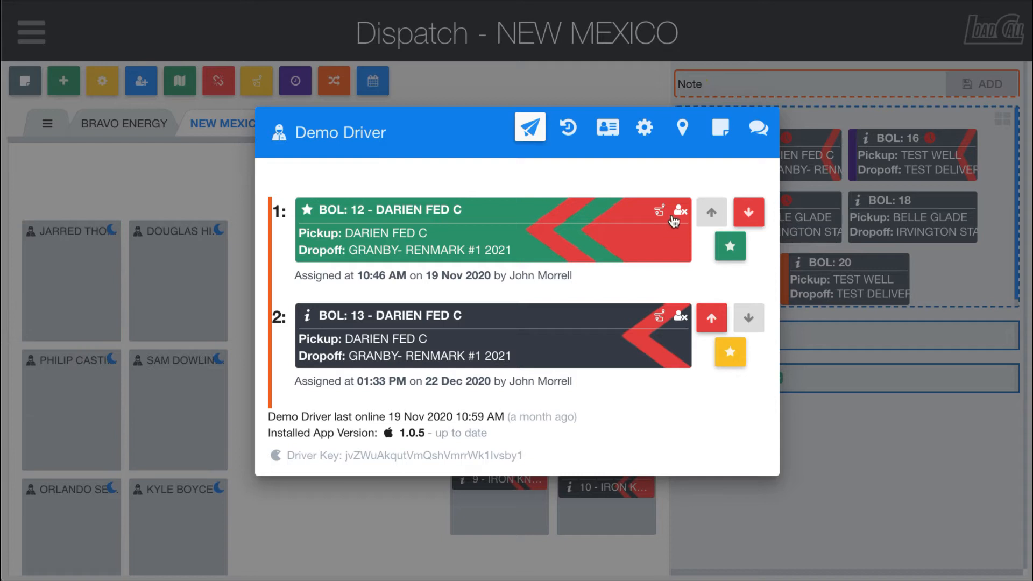
pyautogui.click(680, 319)
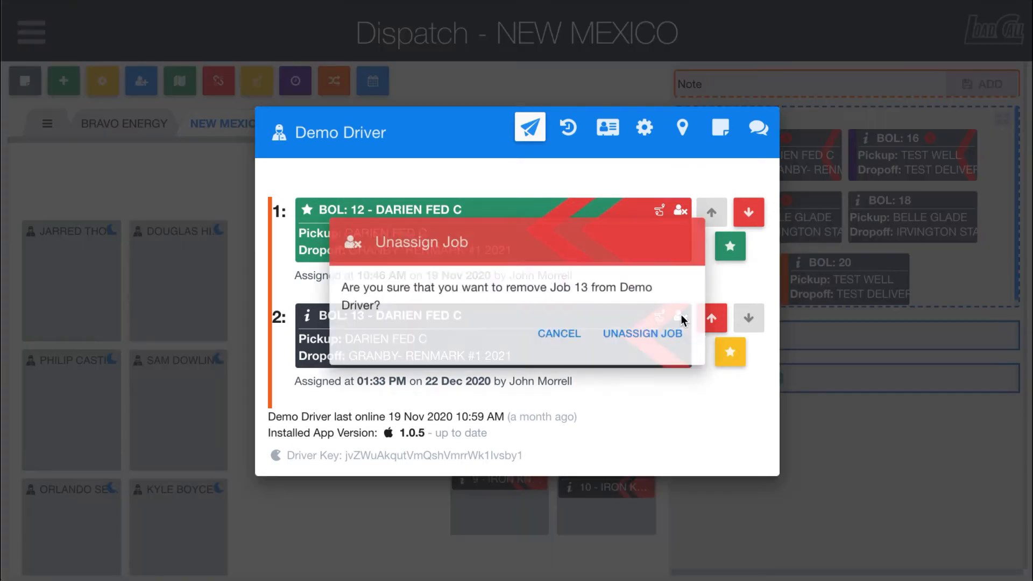
pyautogui.click(649, 344)
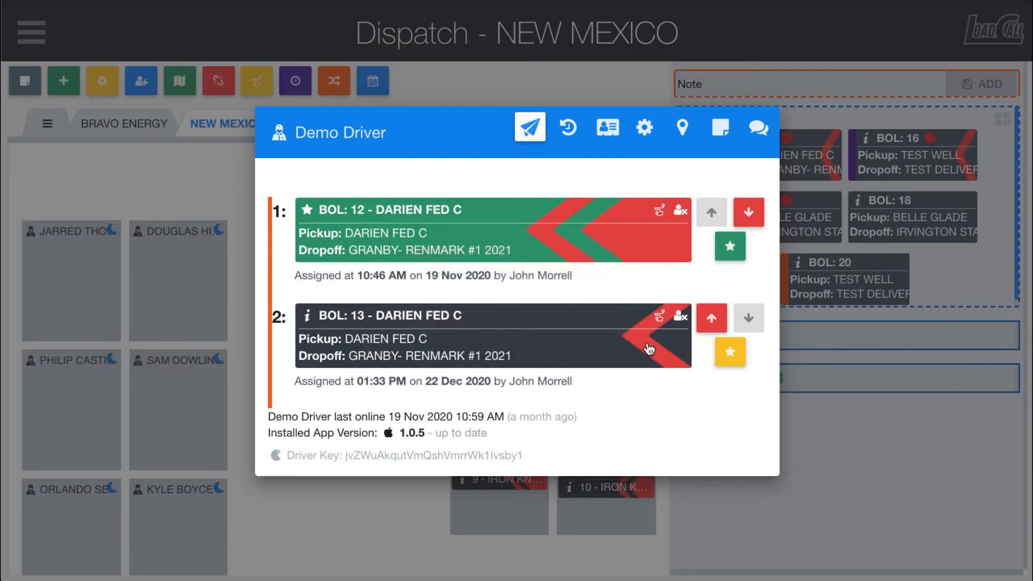
pyautogui.click(229, 188)
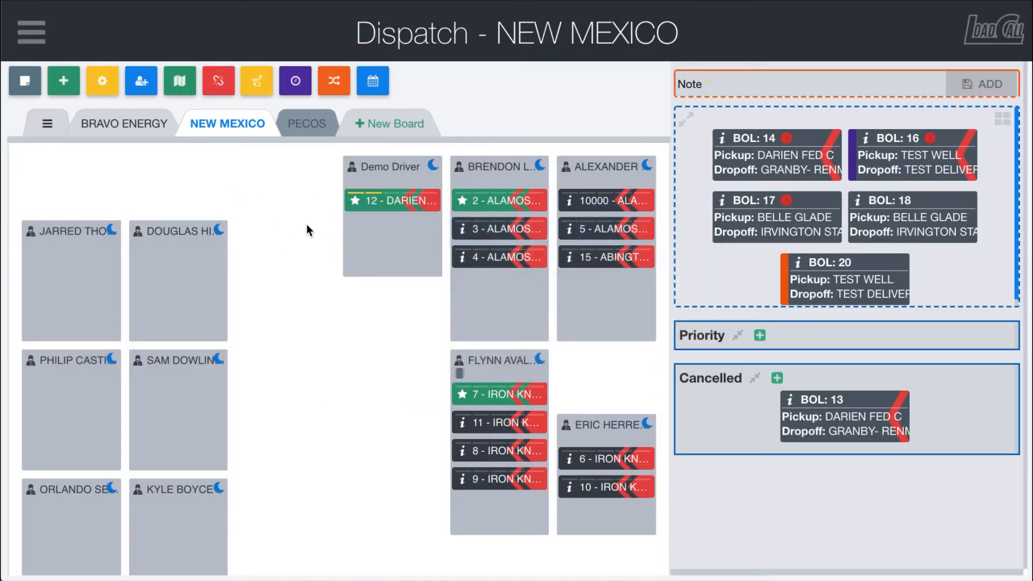
# Step: Unassign Job 4 from its driver through the job's own details
pyautogui.click(463, 259)
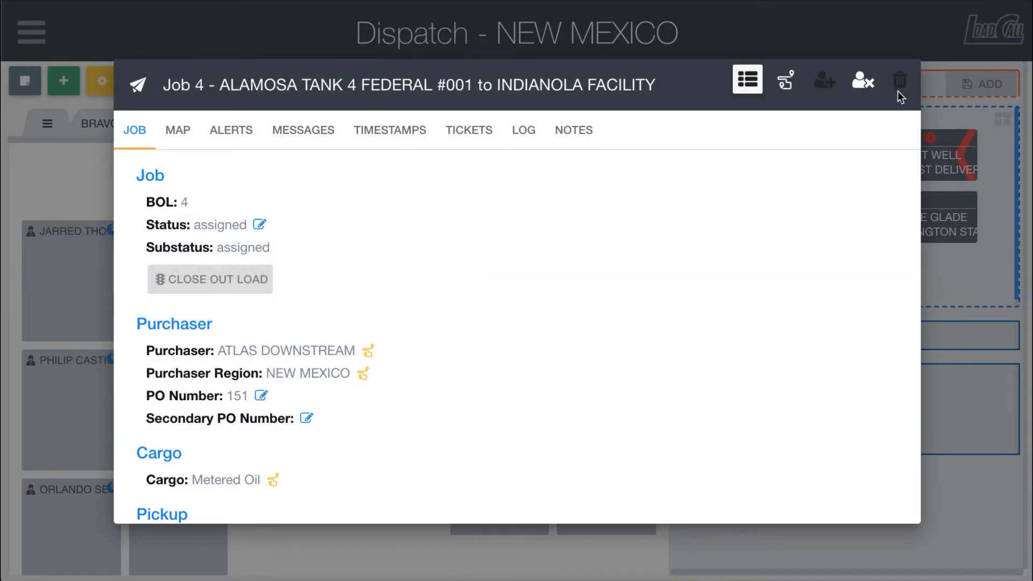
pyautogui.click(862, 85)
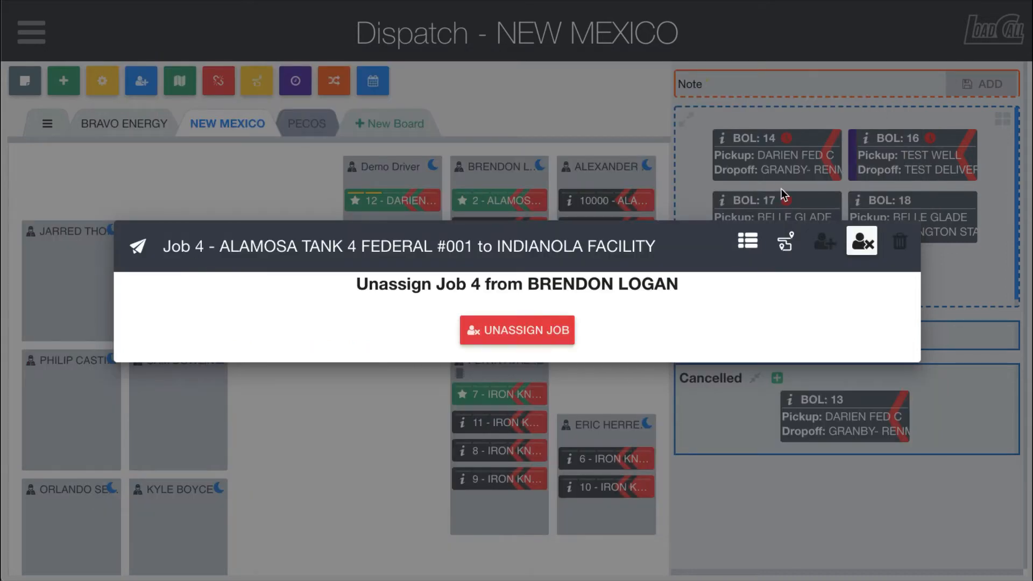
pyautogui.click(538, 335)
pyautogui.click(645, 325)
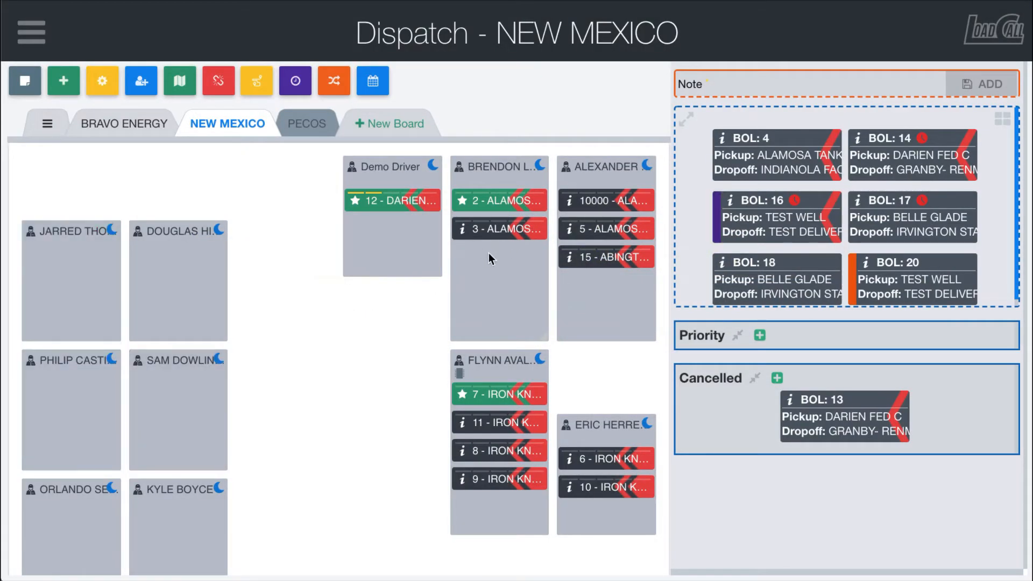
# Step: Open the unassigned Job 13 in the Cancelled group and review the drivers it can be assigned to
pyautogui.click(790, 403)
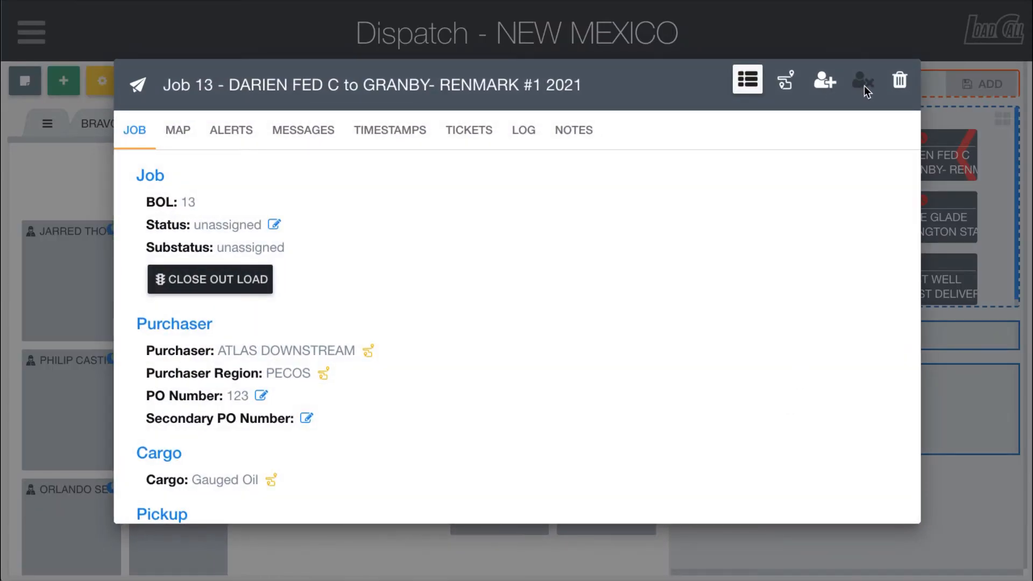
pyautogui.click(821, 85)
pyautogui.click(823, 87)
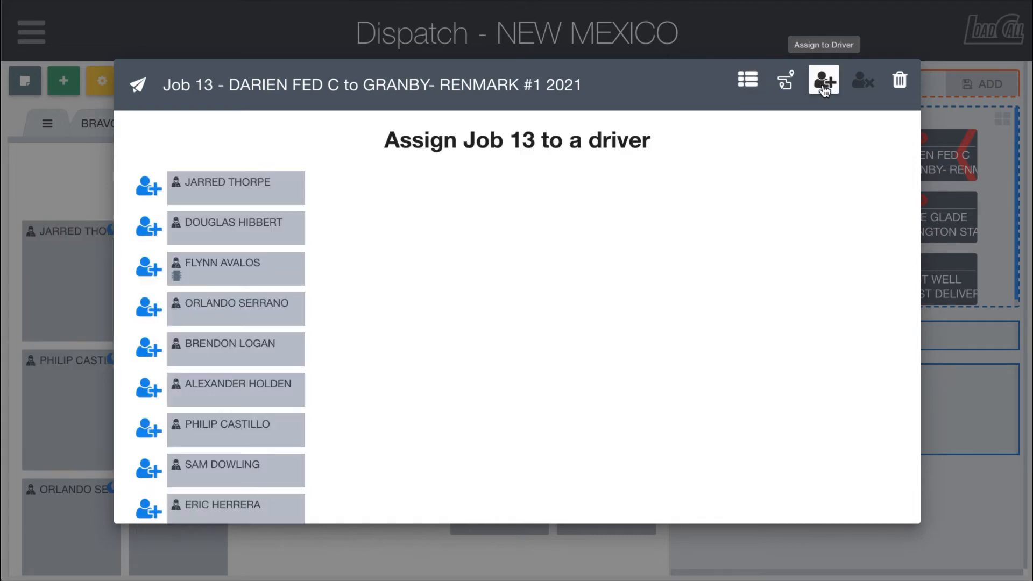
pyautogui.scroll(-2, 560, 244)
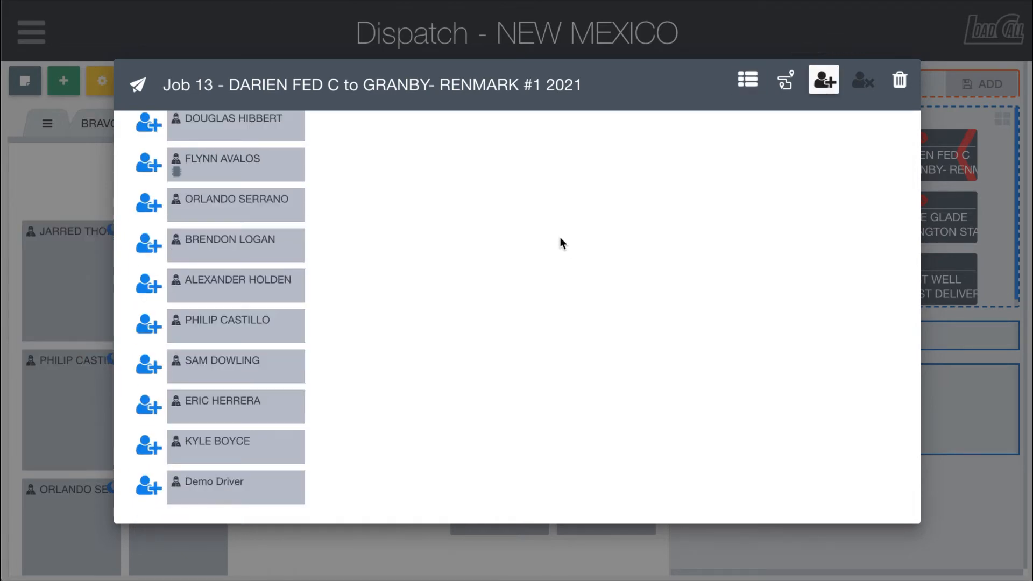
pyautogui.scroll(2, 560, 243)
pyautogui.click(30, 154)
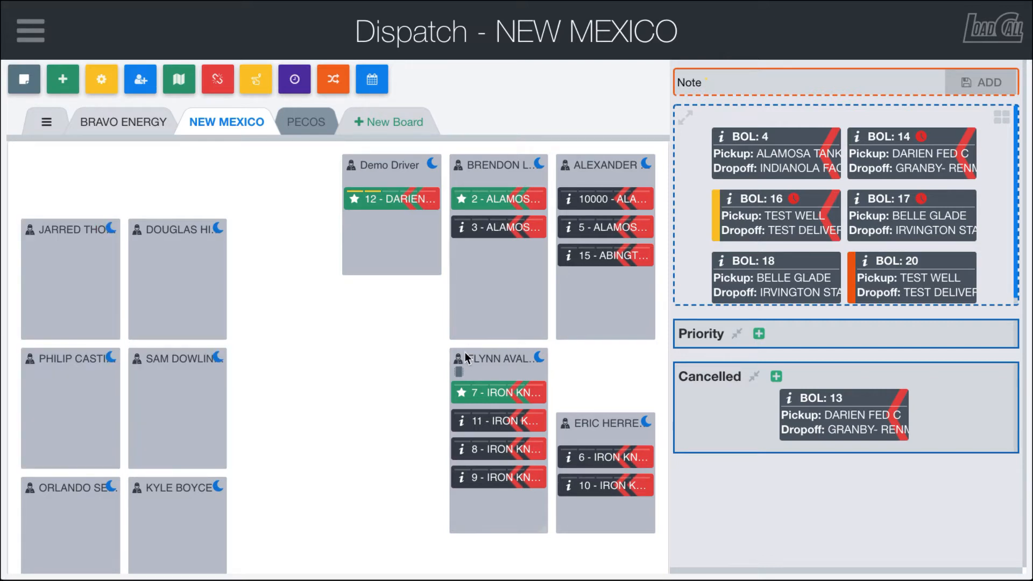
# Step: Open the details of the driver holding Job 7 and reorder the assigned jobs to 7, 9, 11, 8
pyautogui.moveTo(459, 365)
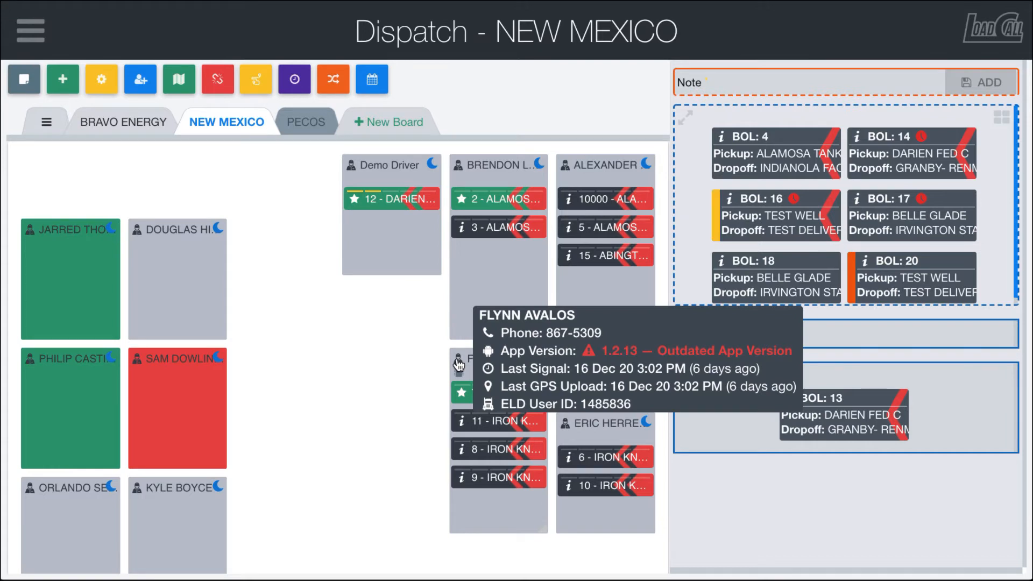
pyautogui.click(459, 364)
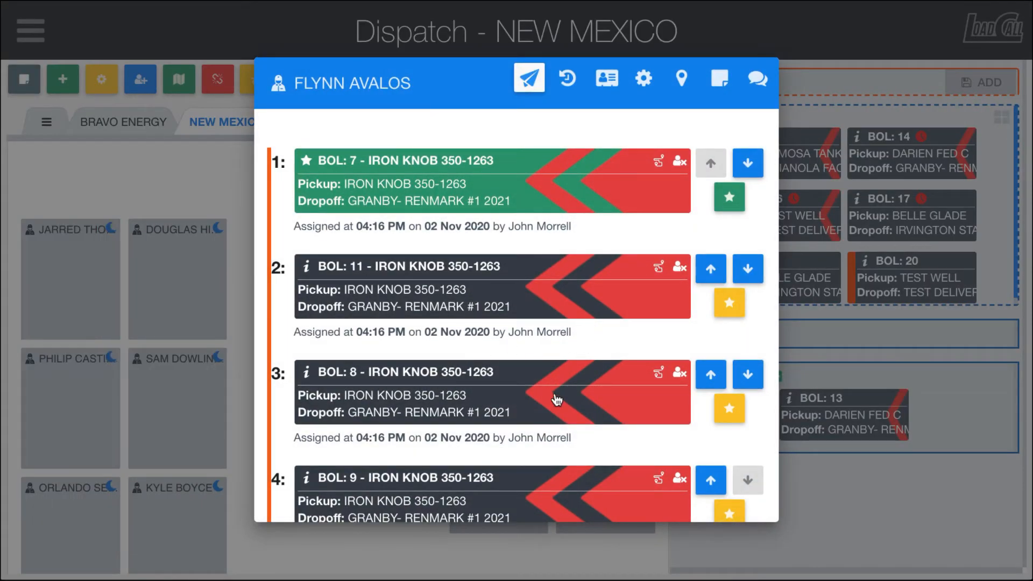
pyautogui.scroll(-3, 554, 397)
pyautogui.scroll(2, 556, 401)
pyautogui.scroll(1, 555, 399)
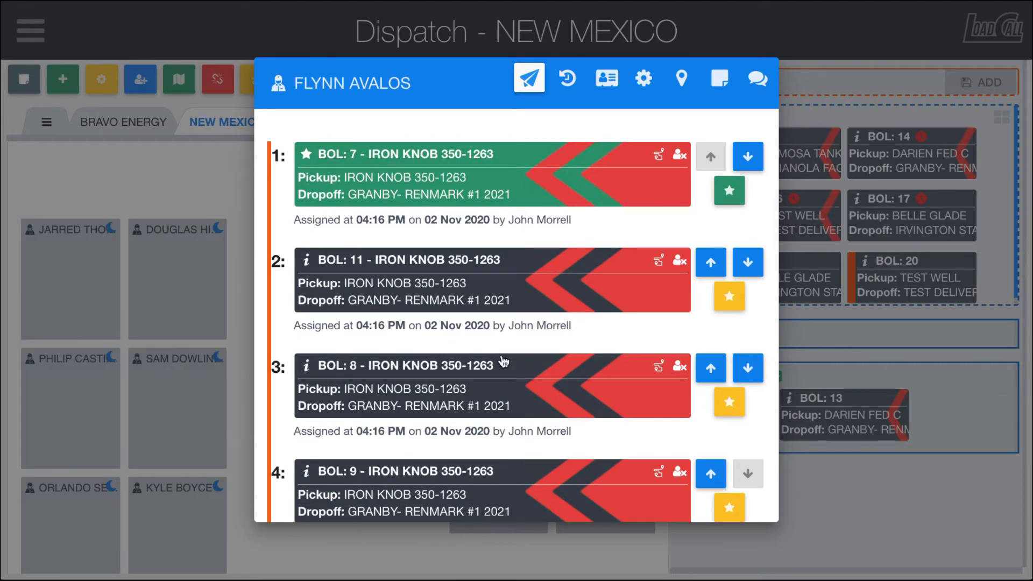
pyautogui.moveTo(494, 374); pyautogui.dragTo(484, 239)
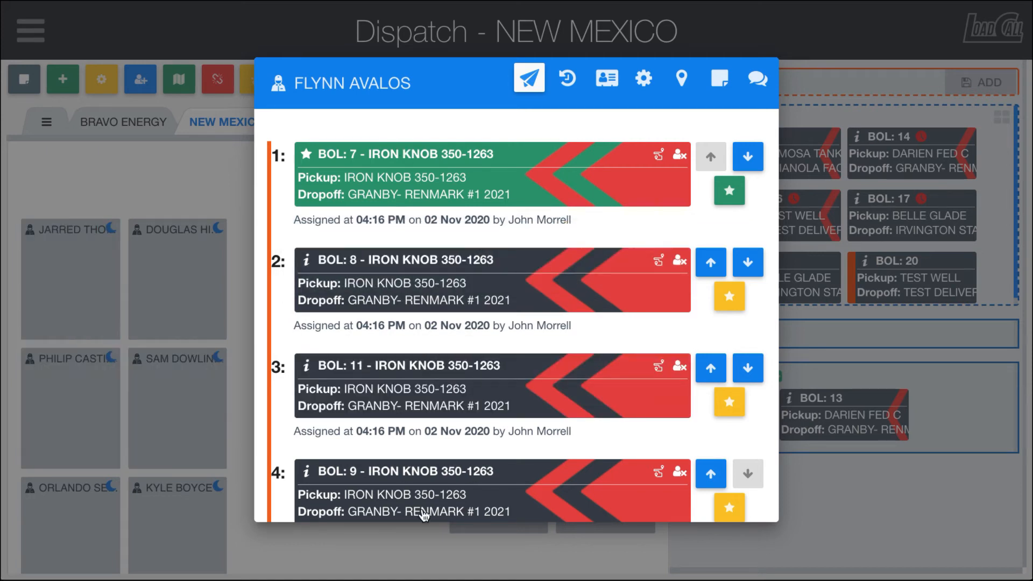
pyautogui.moveTo(412, 476); pyautogui.dragTo(407, 341)
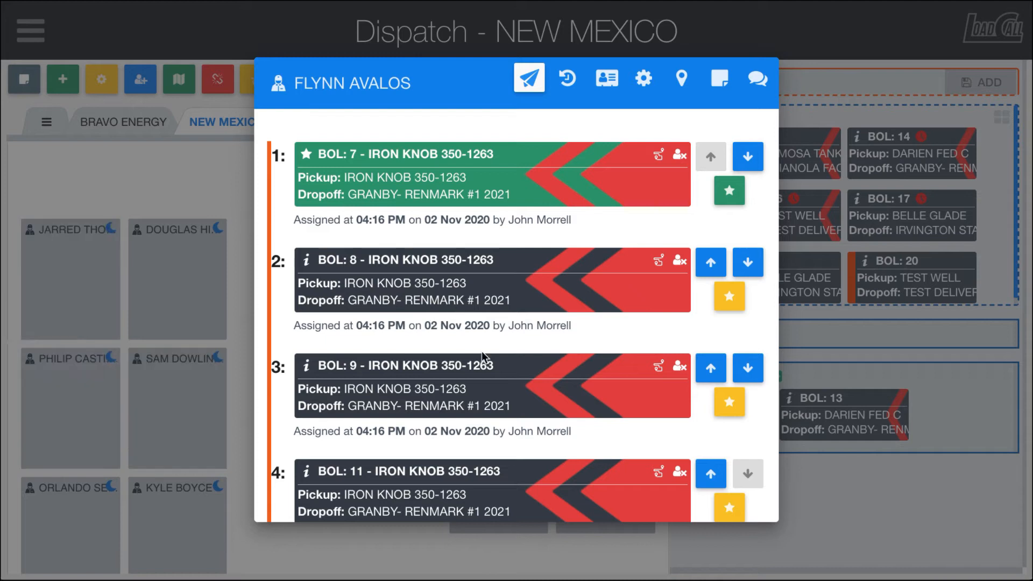
pyautogui.scroll(-3, 482, 351)
pyautogui.moveTo(502, 182); pyautogui.dragTo(488, 466)
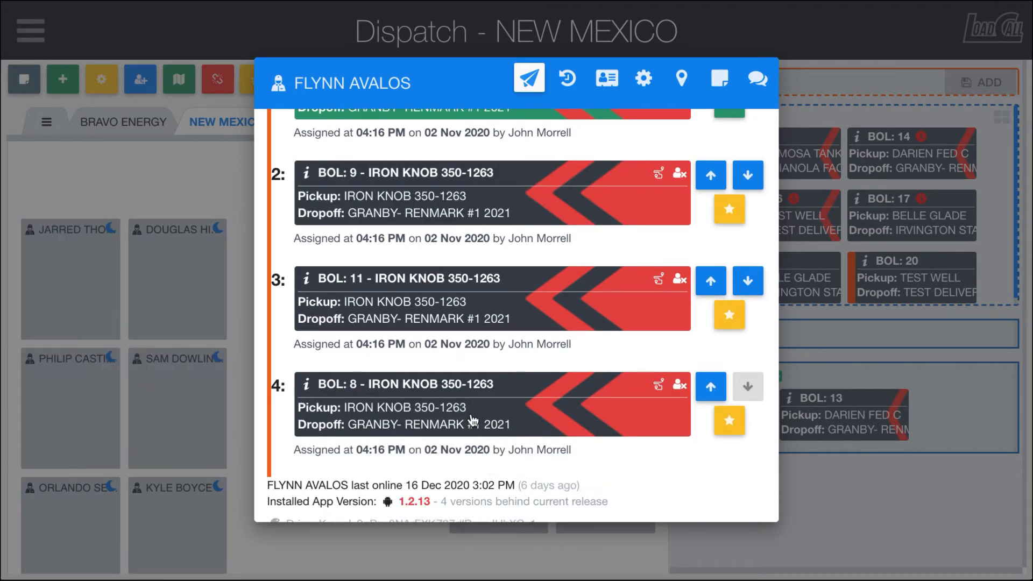
# Step: Move Job 9 ahead of the active Job 7 in the driver's queue, and return it to second place
pyautogui.scroll(3, 476, 423)
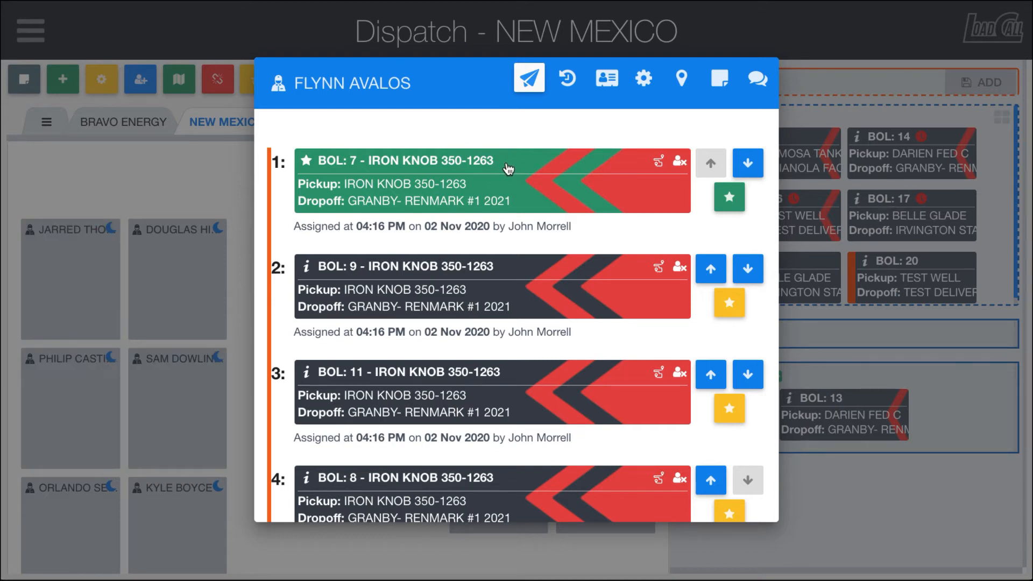
pyautogui.moveTo(504, 277); pyautogui.dragTo(491, 129)
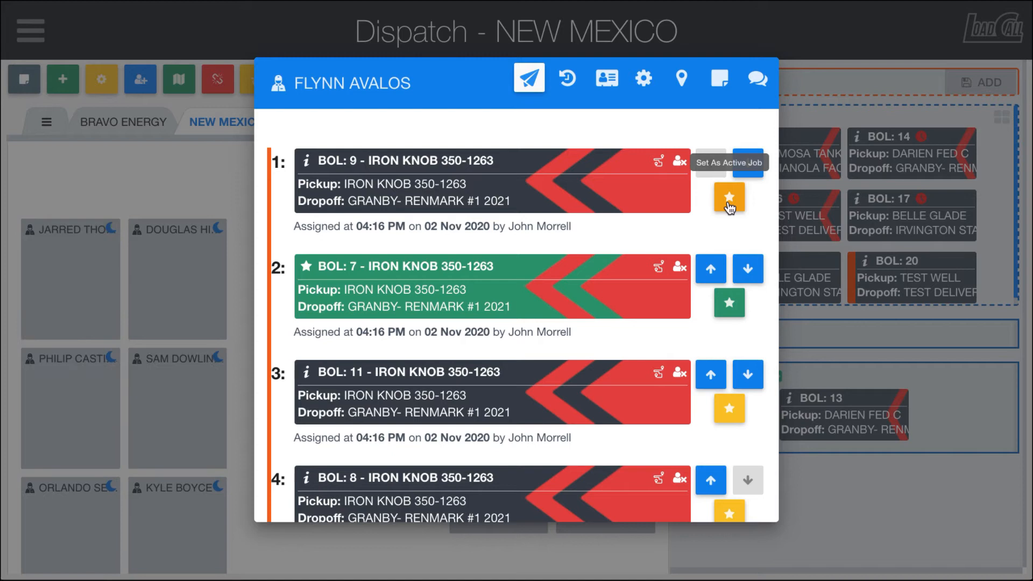
pyautogui.moveTo(590, 169); pyautogui.dragTo(581, 346)
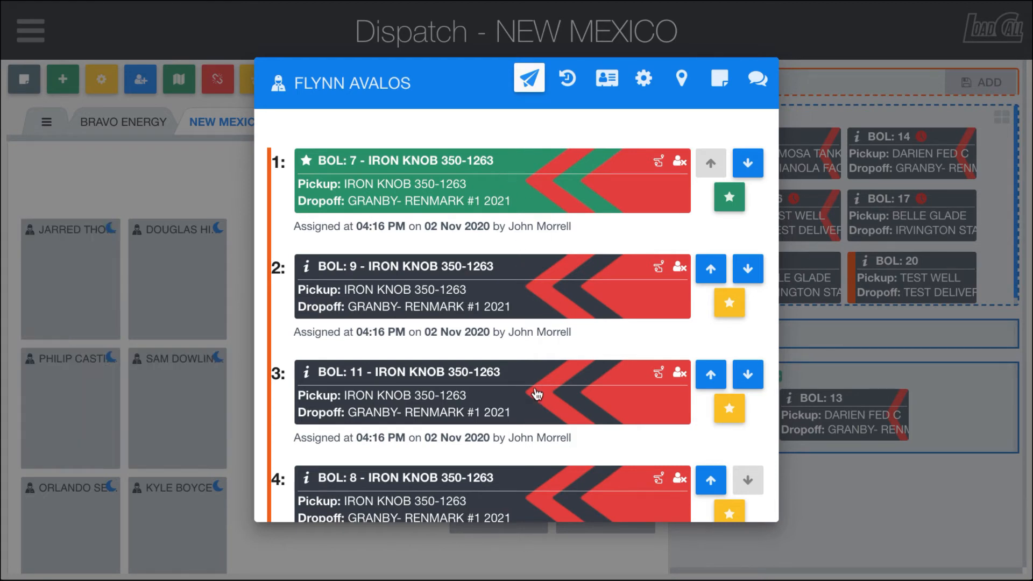
pyautogui.scroll(-1, 537, 394)
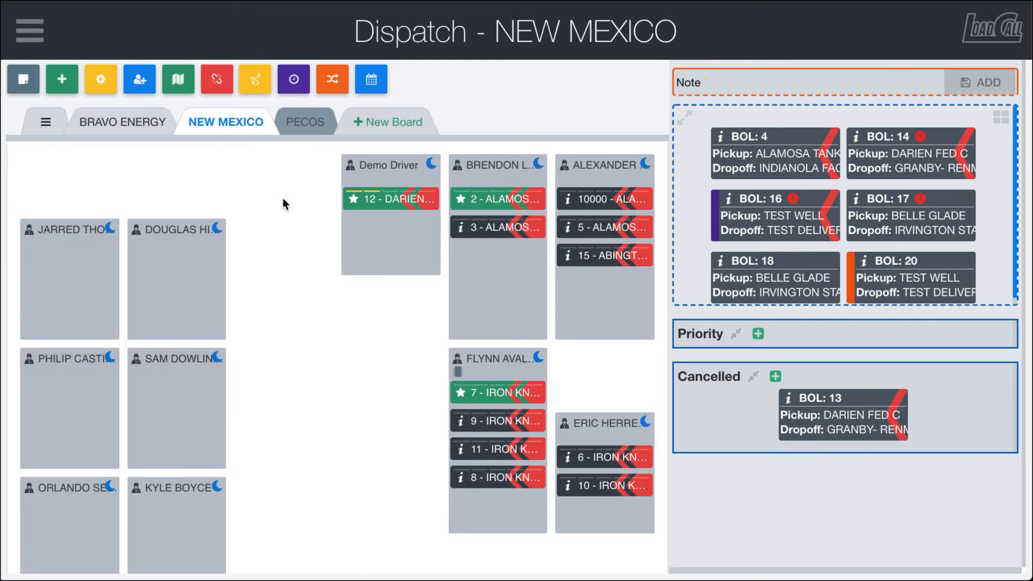
# Step: Turn on Reroute Jobs mode, open Job 3, and examine its route fields from purchase order number to standard distance
pyautogui.click(254, 81)
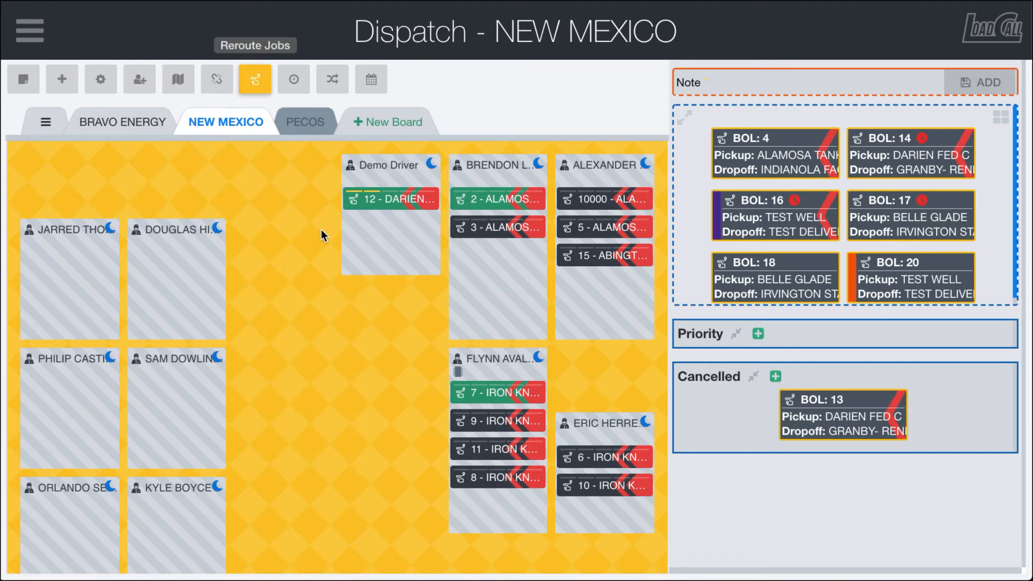
pyautogui.click(459, 229)
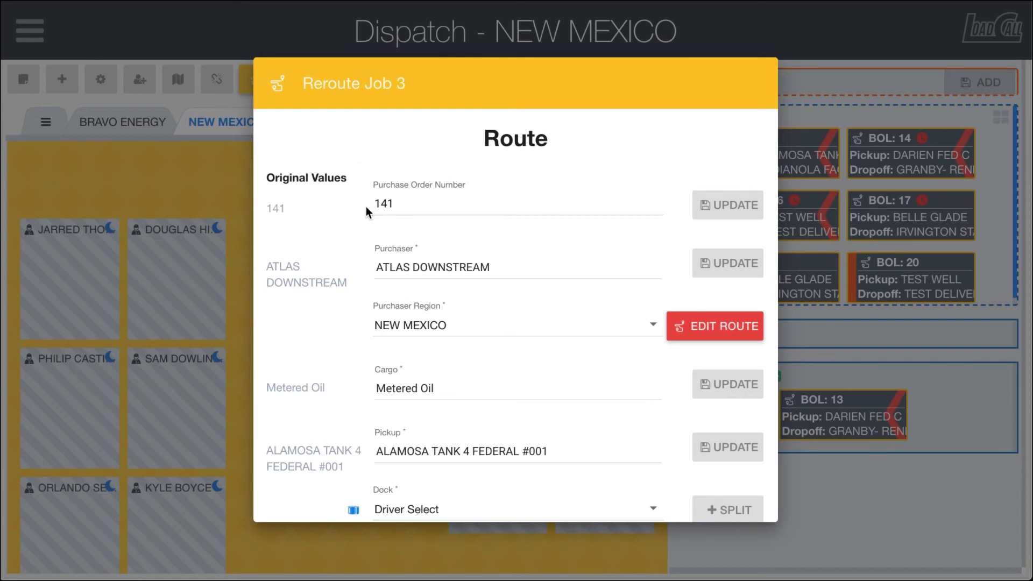
pyautogui.scroll(-1, 366, 208)
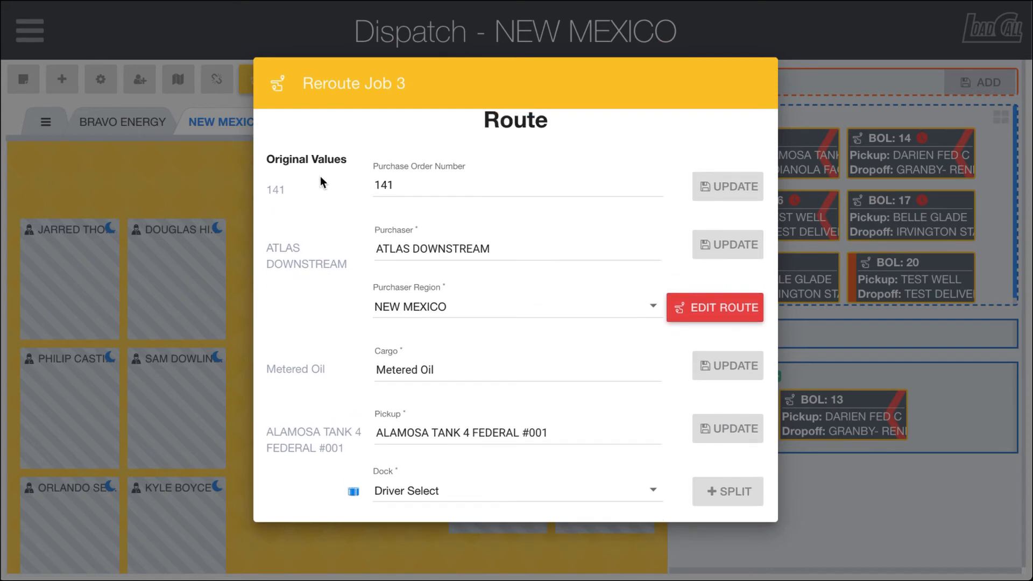
pyautogui.scroll(-1, 325, 375)
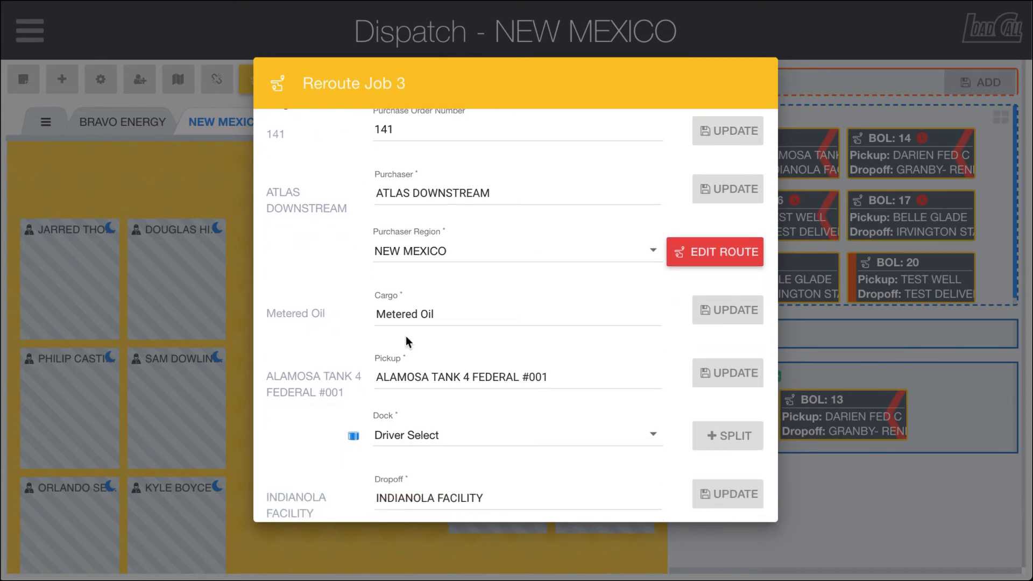
pyautogui.scroll(3, 467, 338)
pyautogui.scroll(-4, 467, 338)
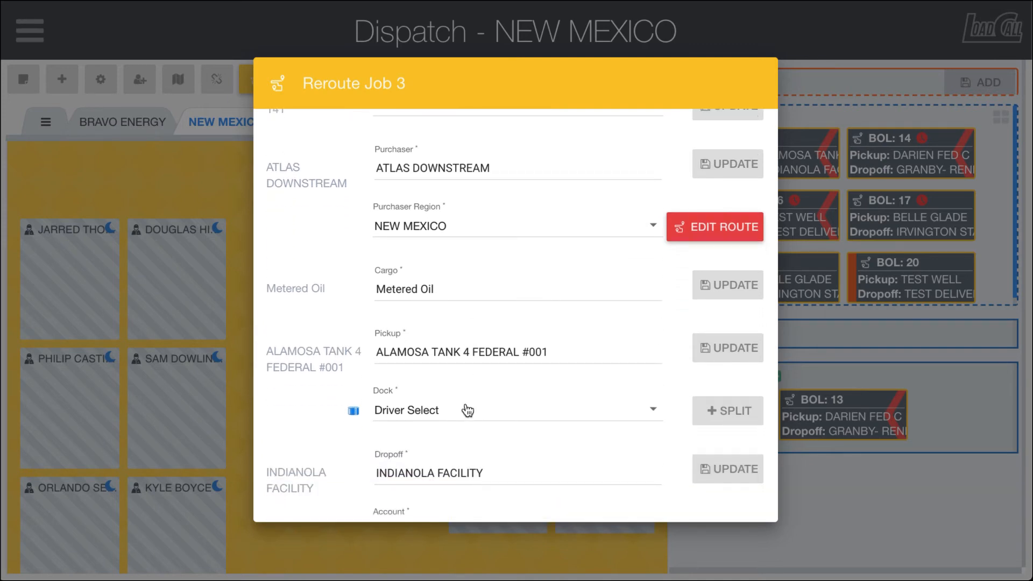
pyautogui.scroll(-3, 467, 410)
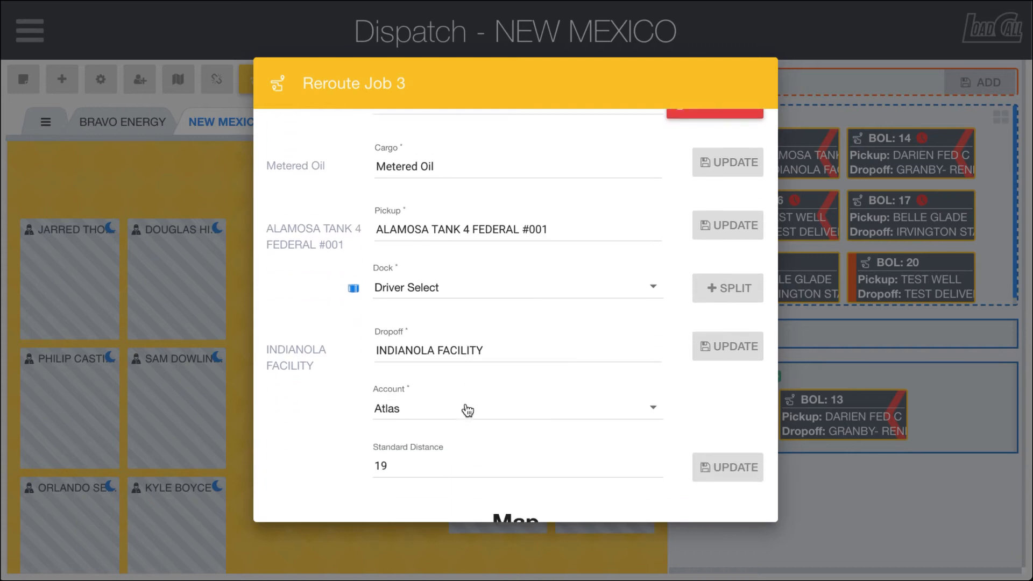
pyautogui.scroll(5, 418, 452)
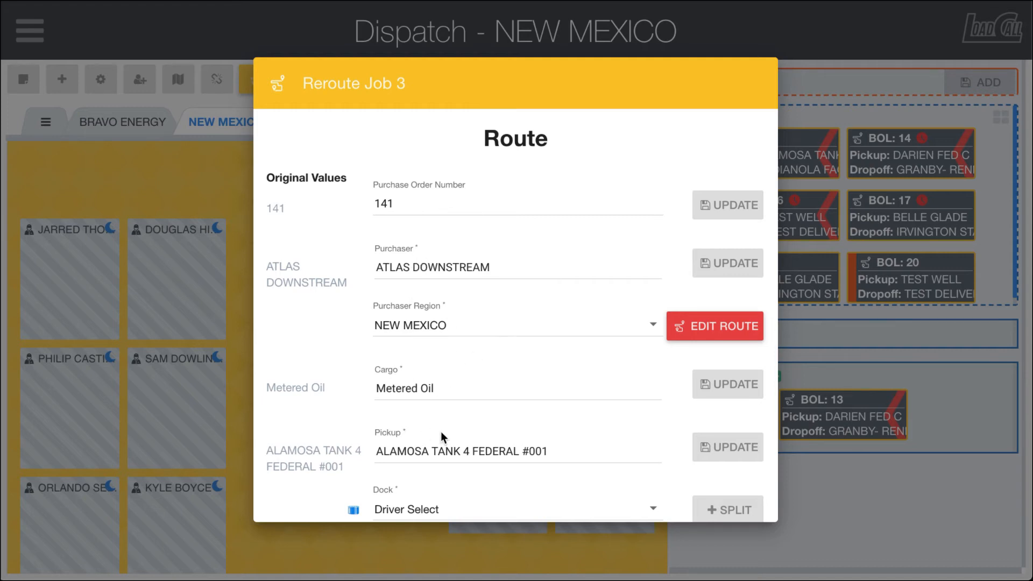
# Step: Close the Job 3 reroute form and turn off Reroute Jobs mode
pyautogui.scroll(-1, 456, 422)
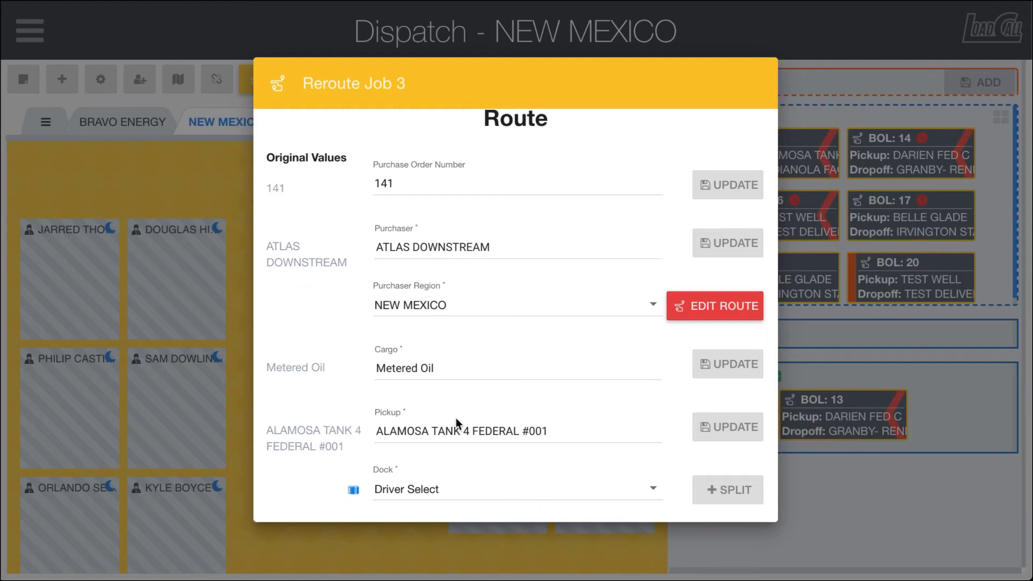
pyautogui.click(236, 283)
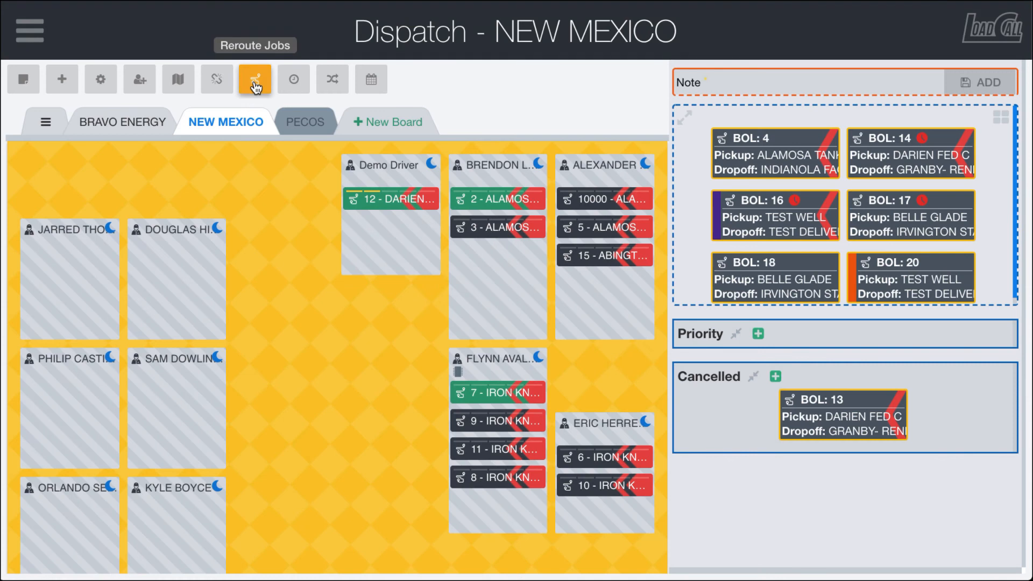
pyautogui.click(255, 86)
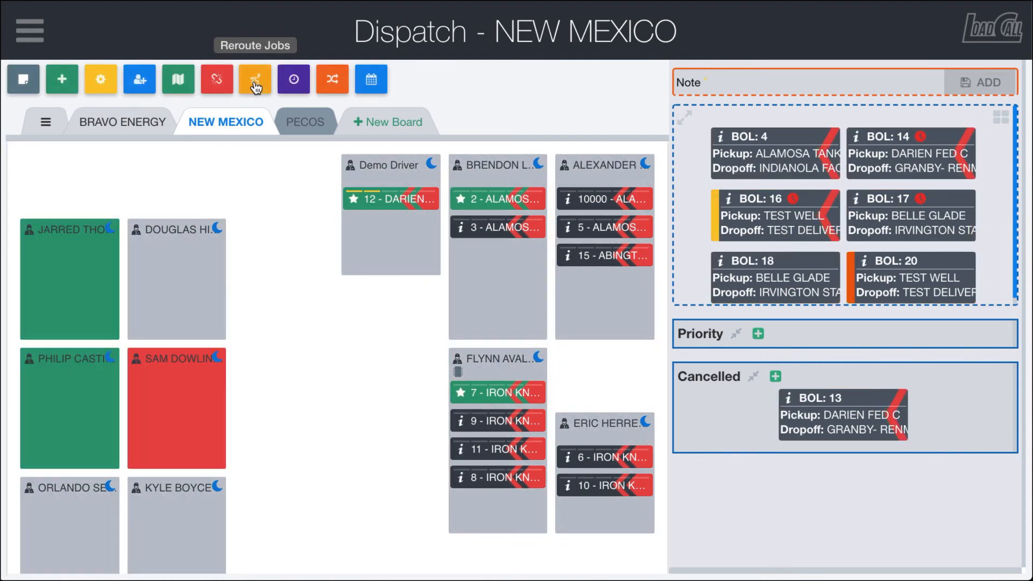
# Step: Open the Demo Driver's details and locate the reroute option for the assigned Job 12
pyautogui.click(353, 168)
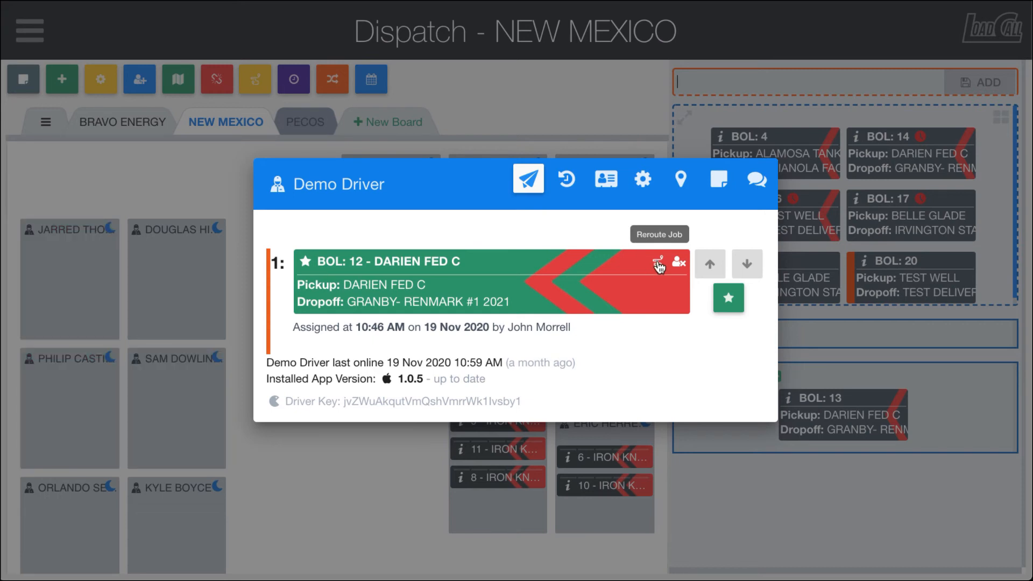
pyautogui.click(659, 264)
# Step: Open Job 13 in the Cancelled group and bring up its reroute form
pyautogui.moveTo(792, 401)
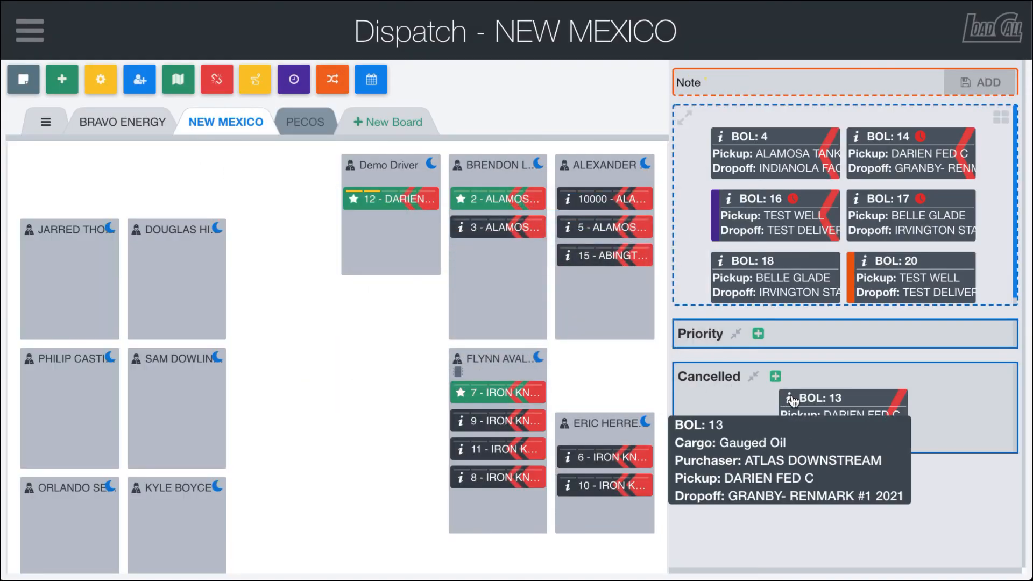
pyautogui.click(789, 396)
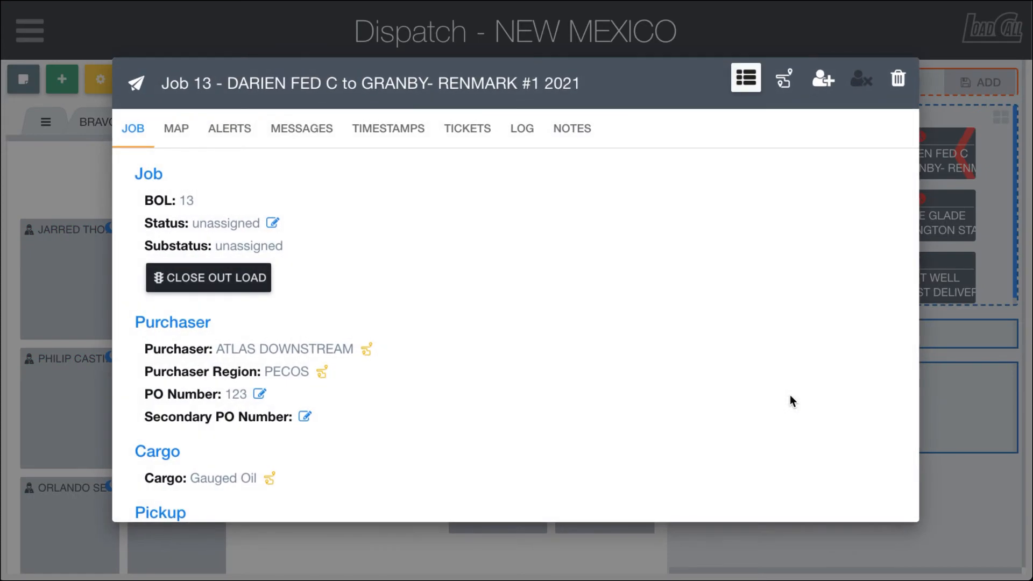
pyautogui.click(785, 81)
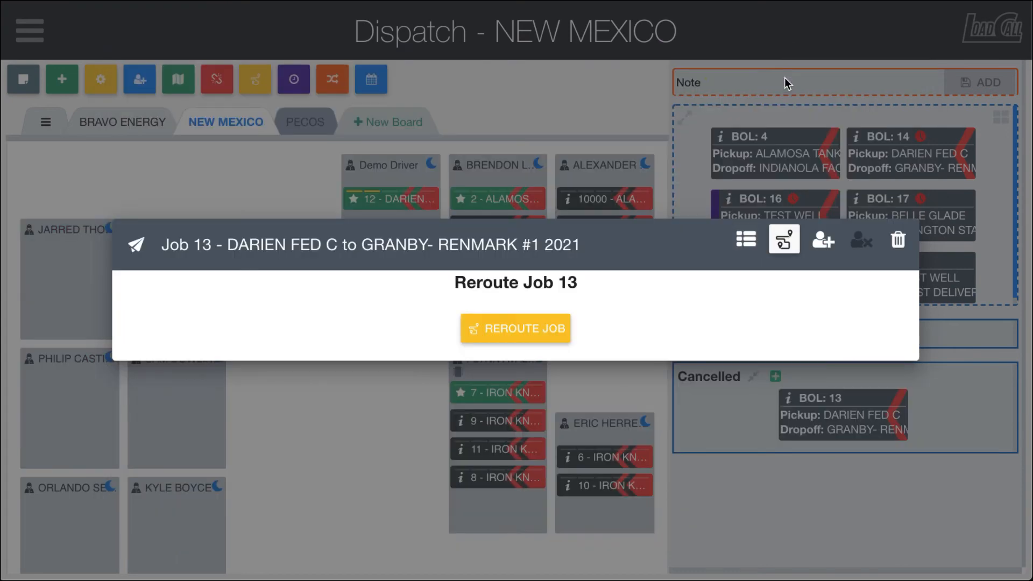
pyautogui.click(523, 336)
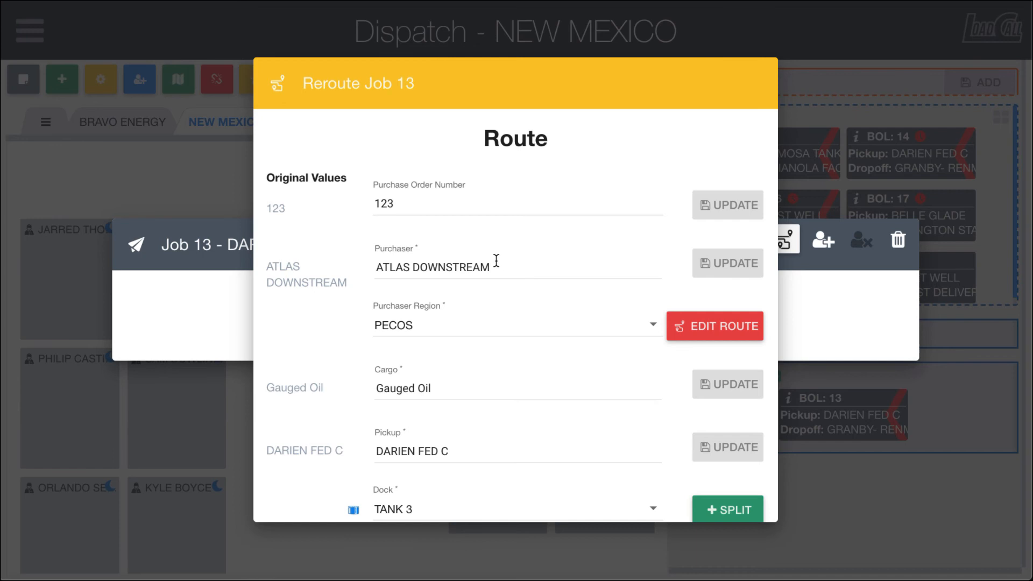
# Step: Reroute Job 13's pickup to ELWOOD MINERALS 51-A, using tank 2 as the dock
pyautogui.scroll(-3, 496, 260)
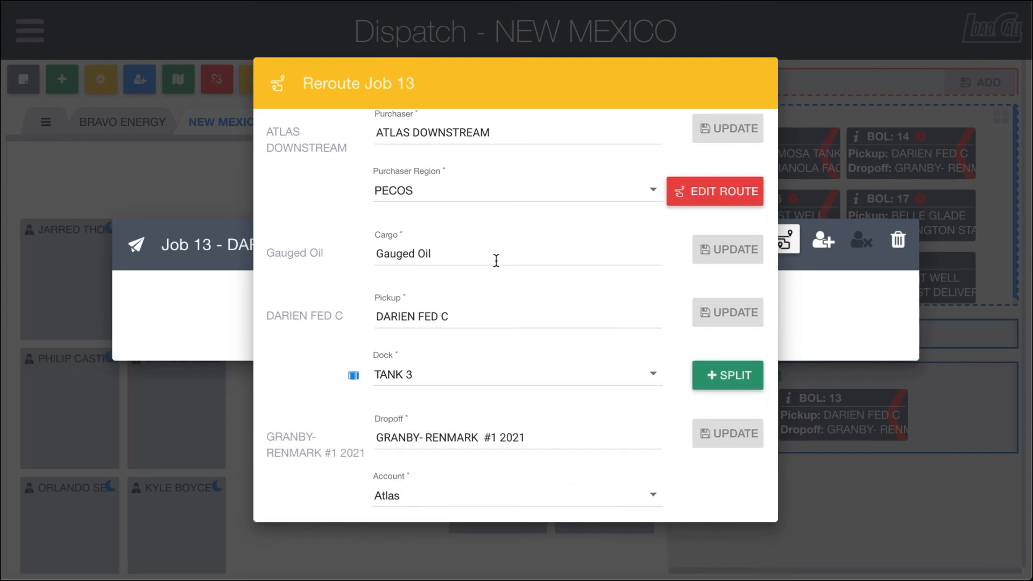
pyautogui.scroll(-1, 496, 260)
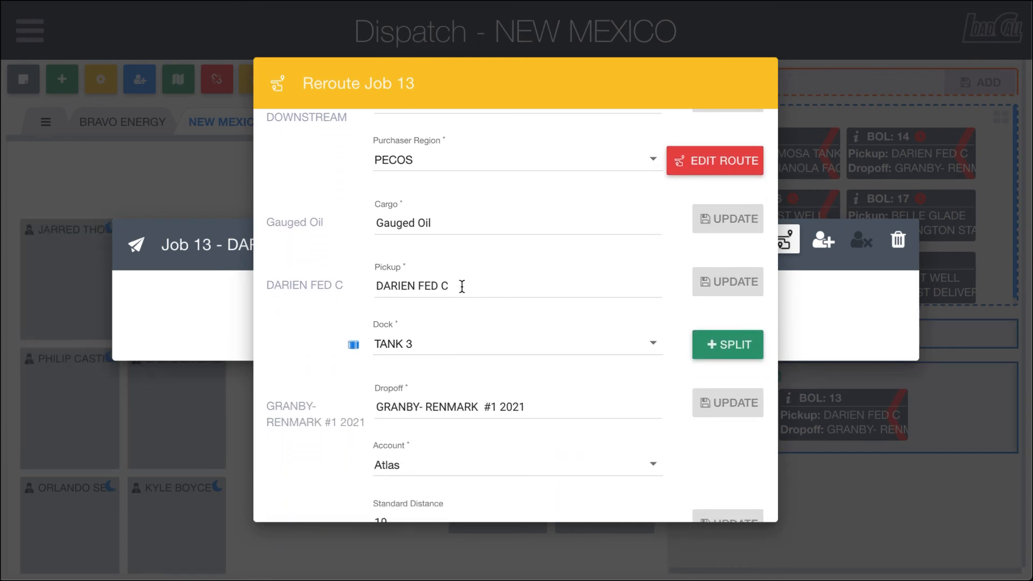
pyautogui.moveTo(462, 286); pyautogui.dragTo(340, 277)
pyautogui.write('woo')
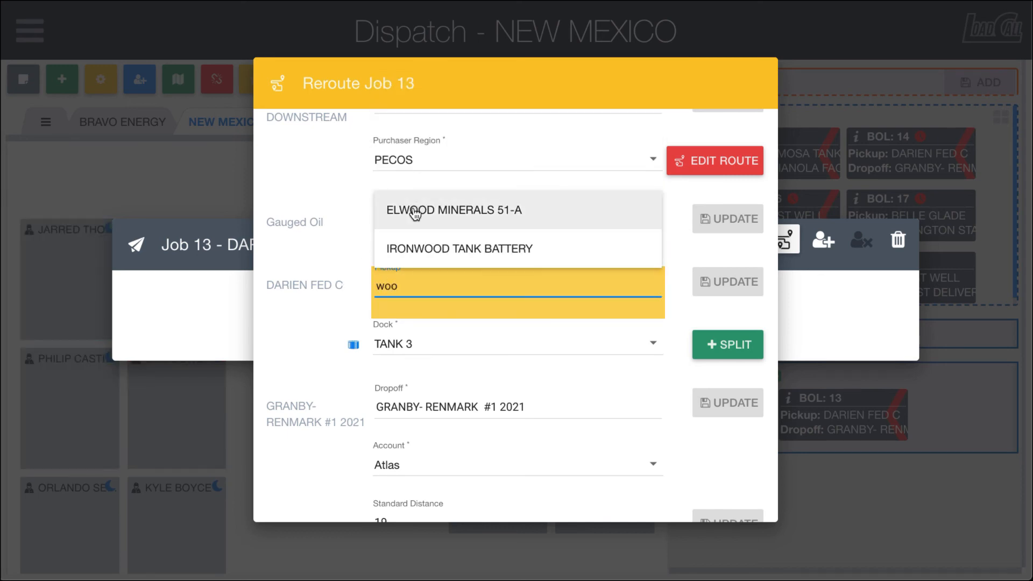
pyautogui.click(414, 213)
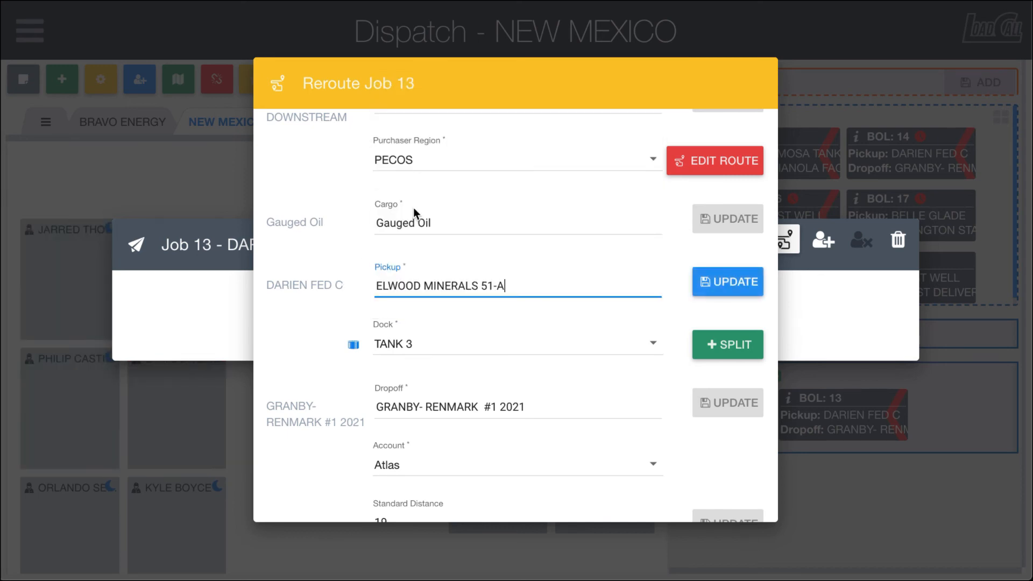
pyautogui.click(723, 289)
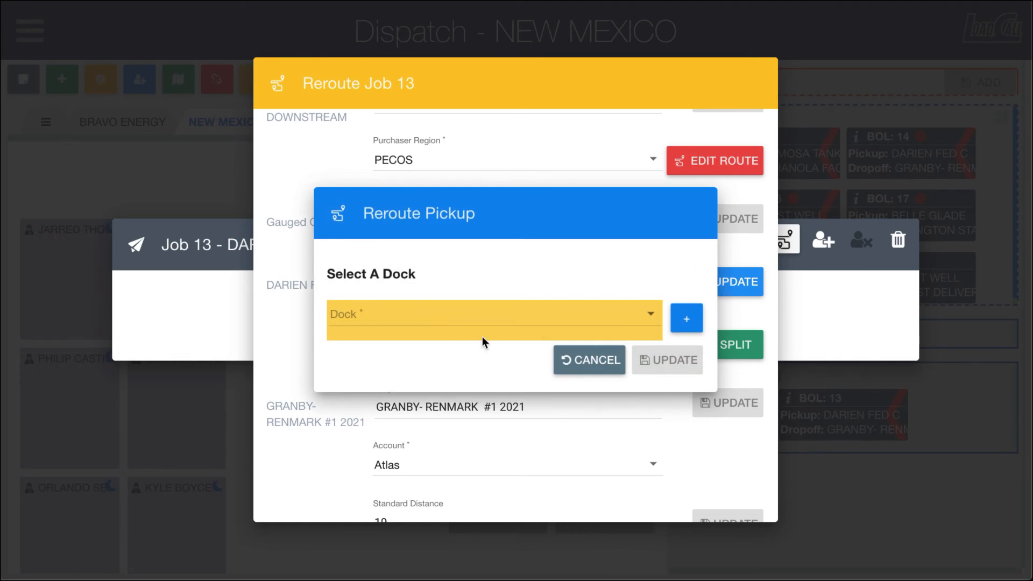
pyautogui.click(450, 320)
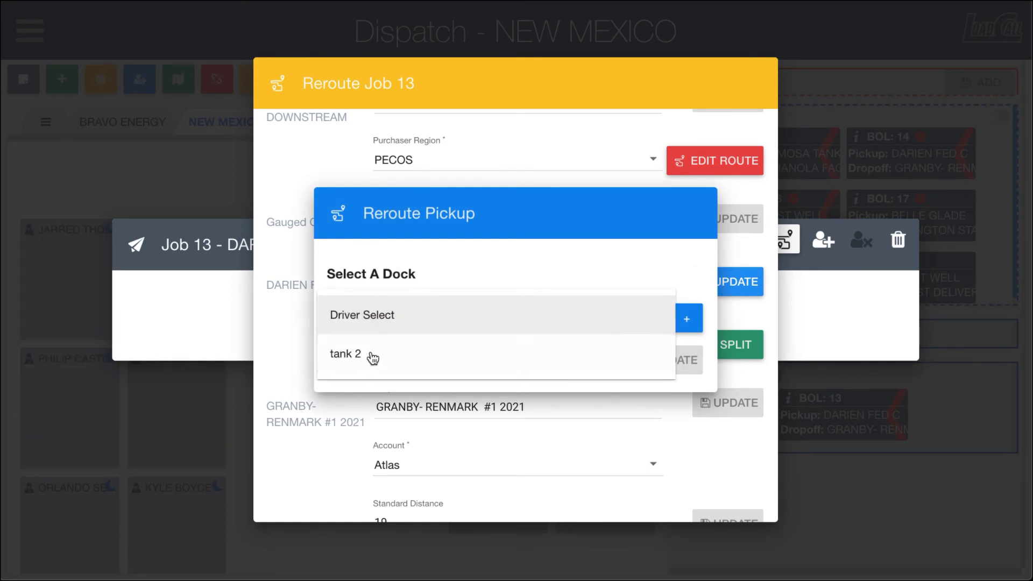
pyautogui.click(372, 364)
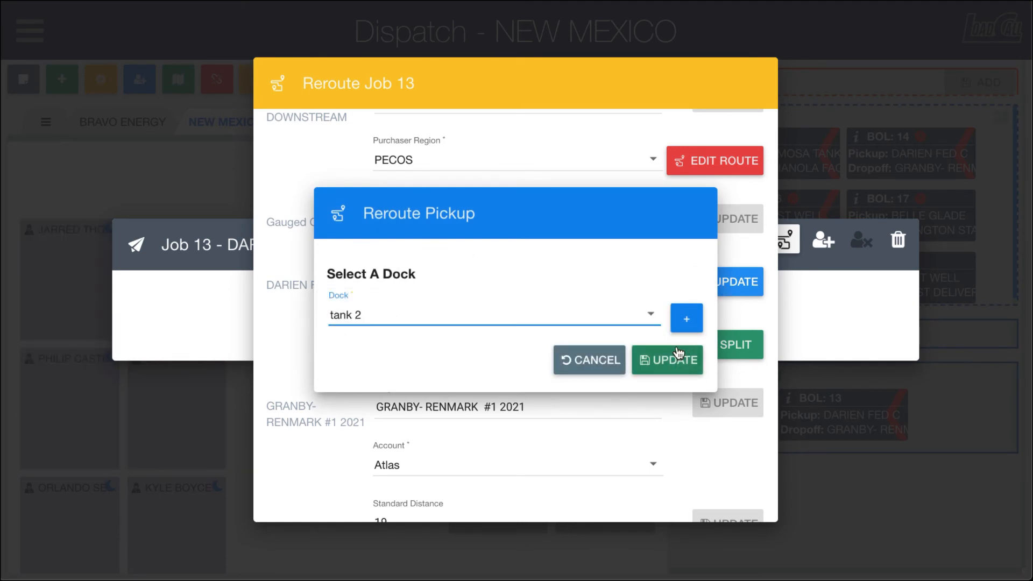
pyautogui.click(667, 362)
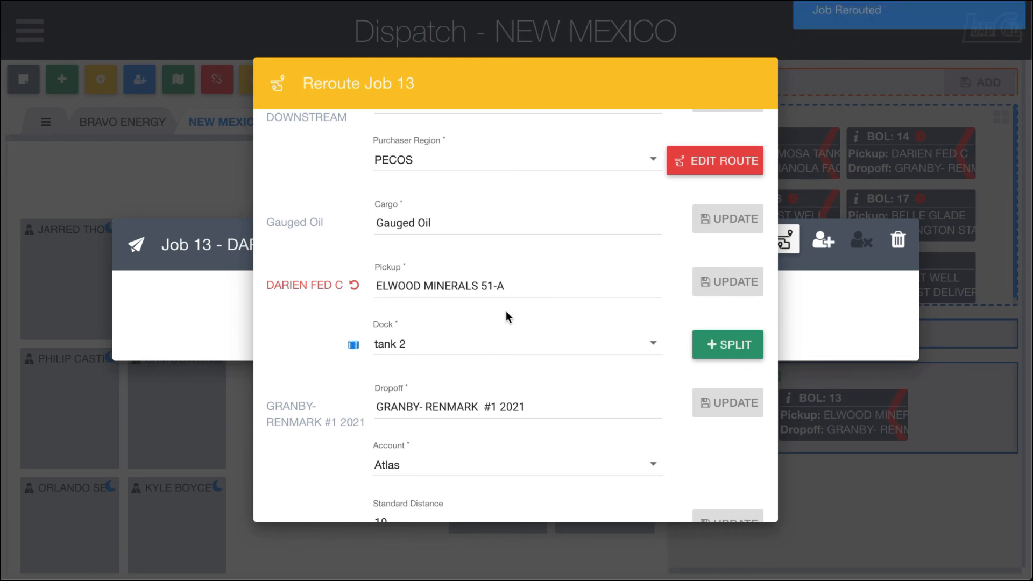
# Step: Check Job 13's rerouted fields and revert its pickup to the original value, DARIEN FED C
pyautogui.scroll(1, 506, 311)
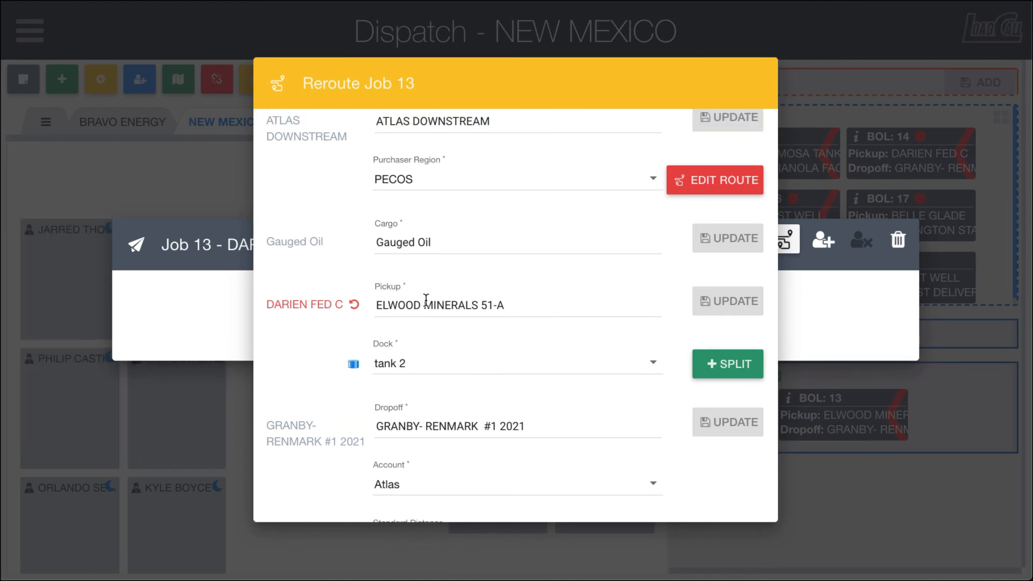
pyautogui.scroll(-3, 441, 316)
pyautogui.scroll(2, 440, 315)
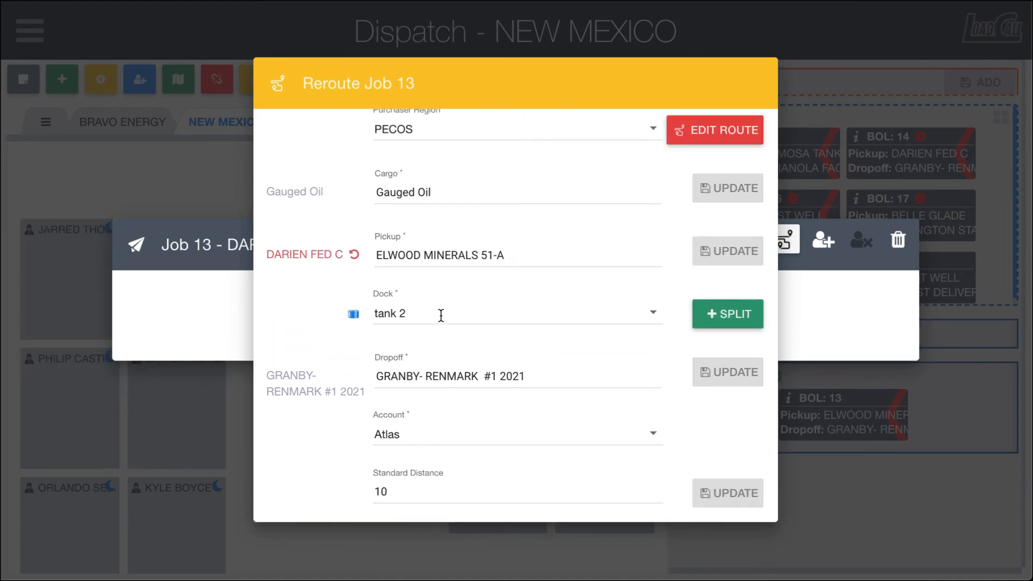
pyautogui.scroll(1, 440, 315)
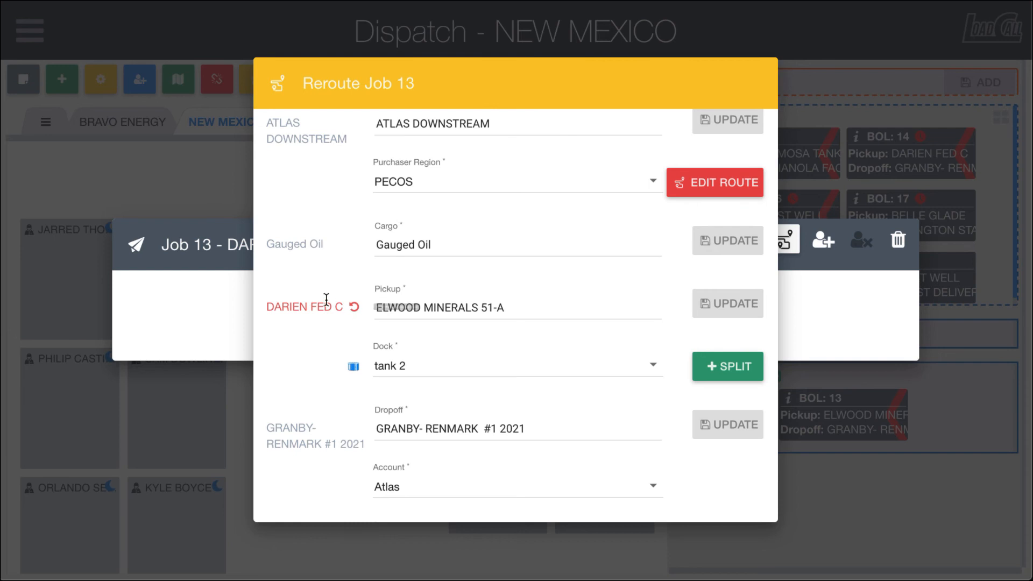
pyautogui.click(354, 310)
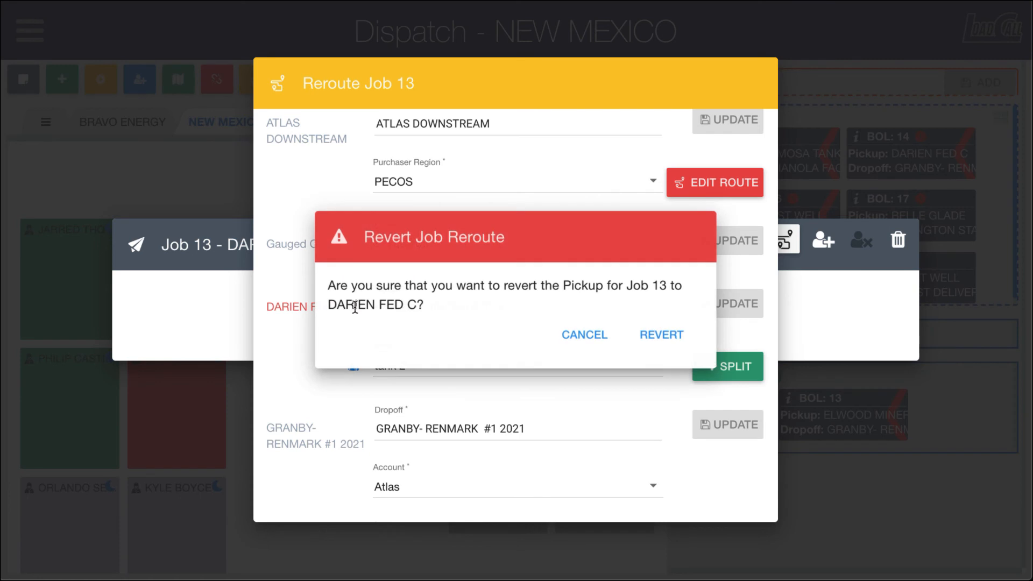
pyautogui.click(663, 336)
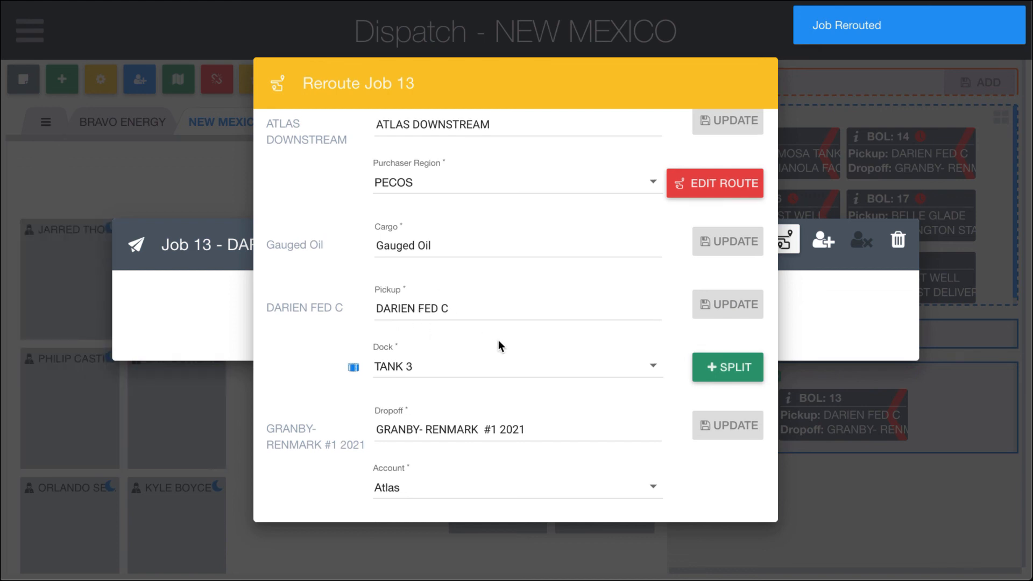
# Step: Close the reroute form and examine Job 13's log for the recorded assignment and reroute changes
pyautogui.scroll(2, 498, 340)
pyautogui.click(871, 321)
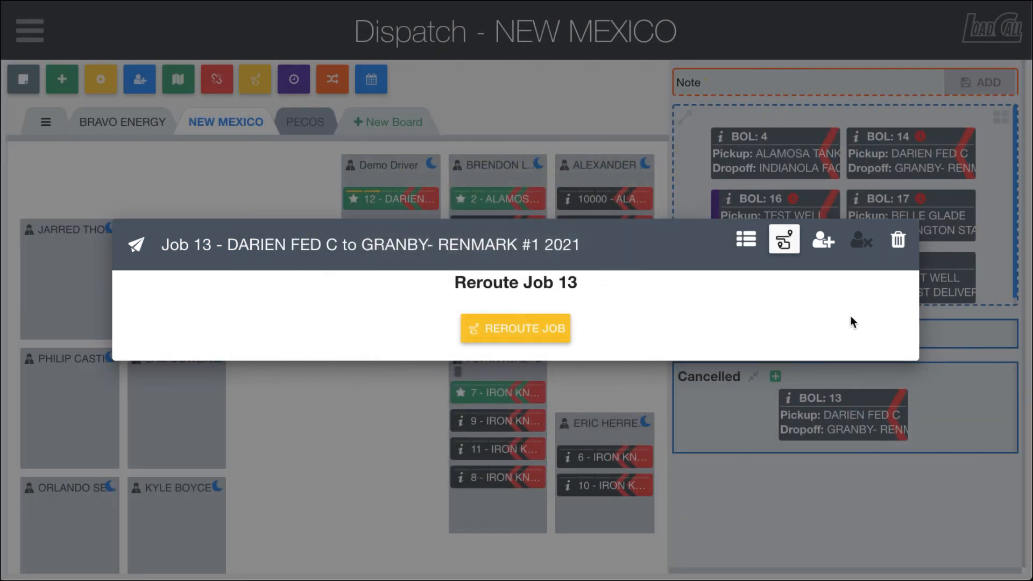
pyautogui.click(752, 250)
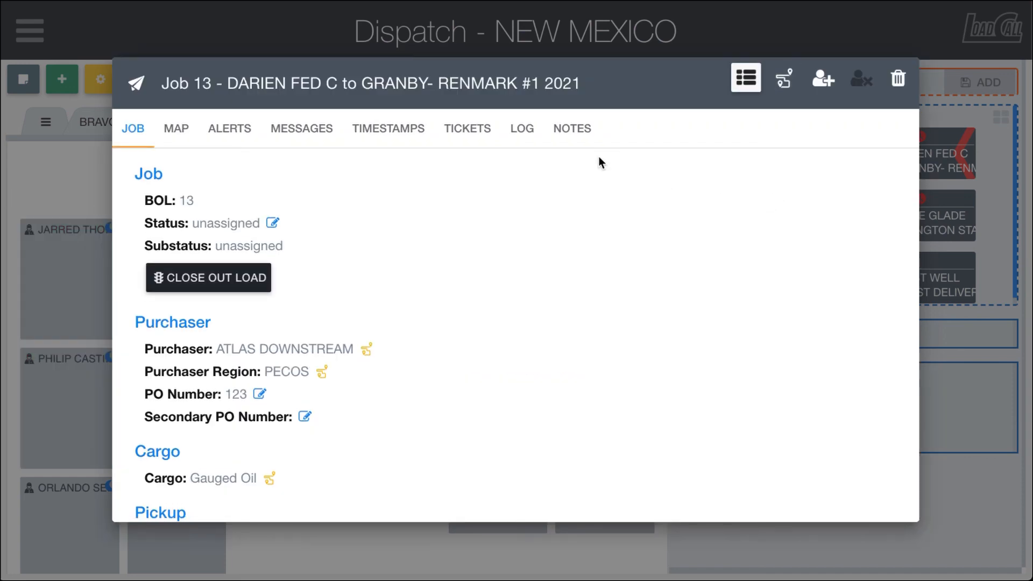
pyautogui.click(524, 129)
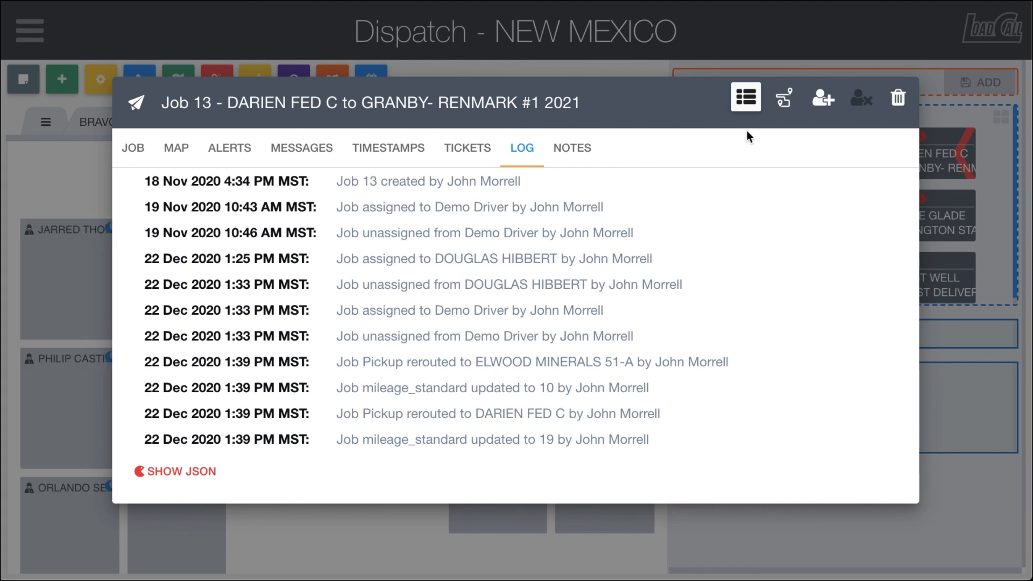
# Step: Reopen Job 13's reroute form and review its route fields from purchase order number to standard distance
pyautogui.click(784, 98)
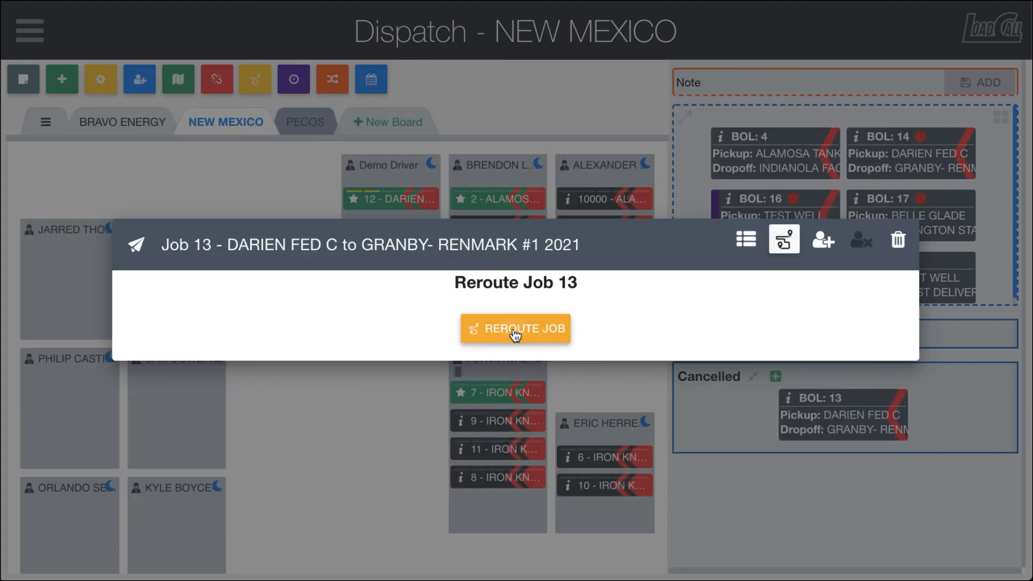
pyautogui.click(515, 330)
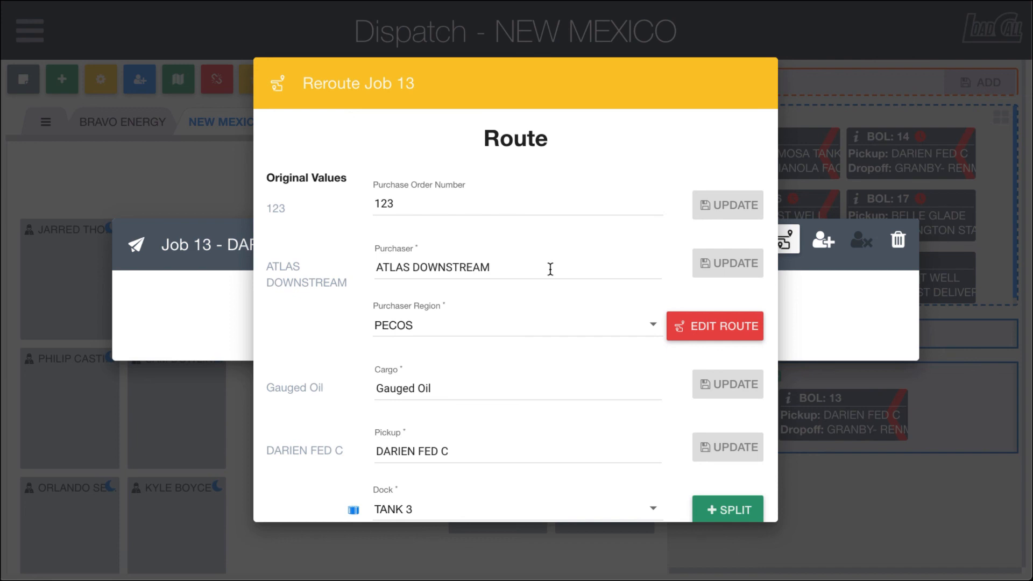
pyautogui.scroll(-2, 550, 269)
pyautogui.scroll(-2, 551, 269)
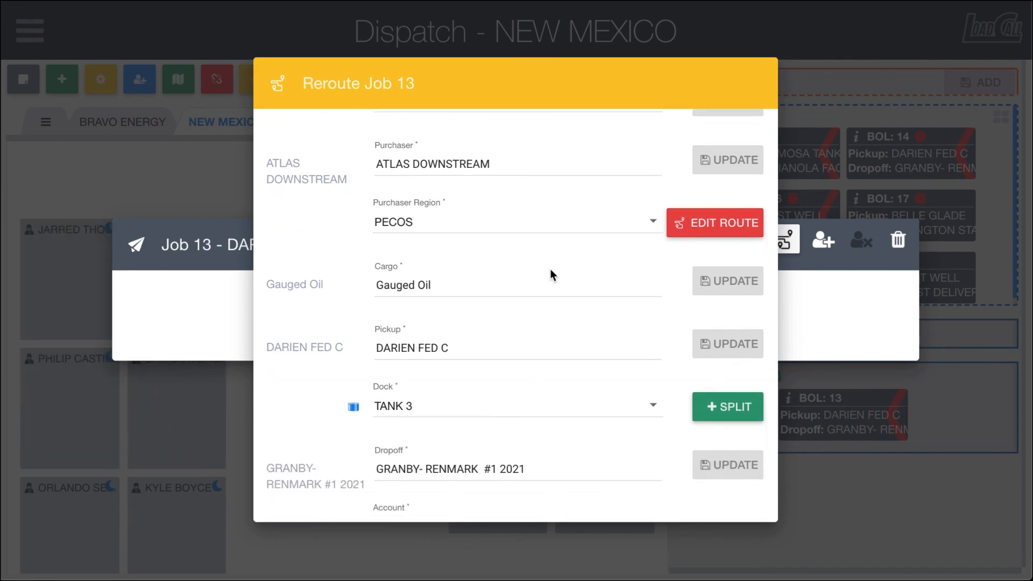
pyautogui.scroll(-2, 550, 269)
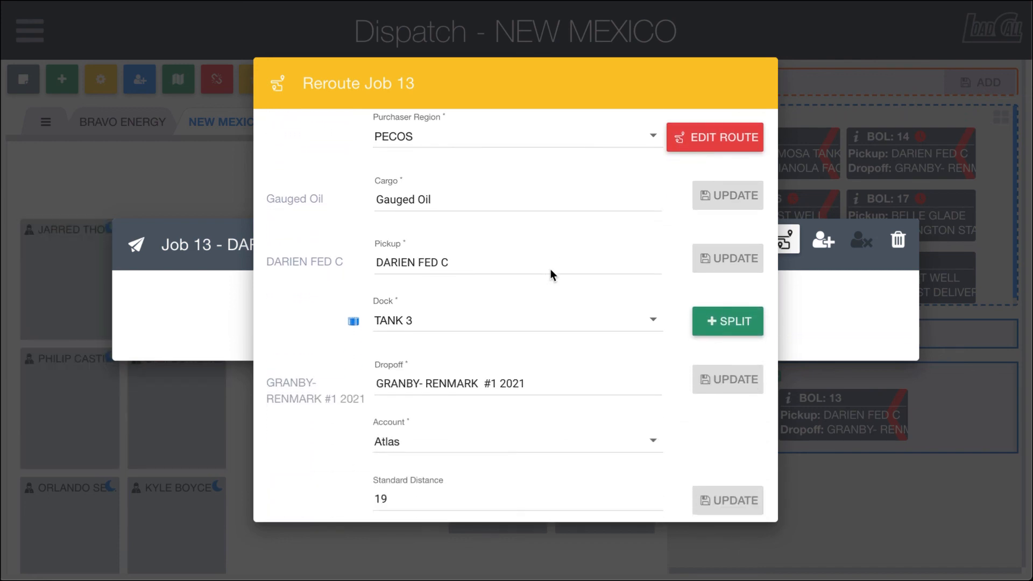
pyautogui.scroll(5, 550, 269)
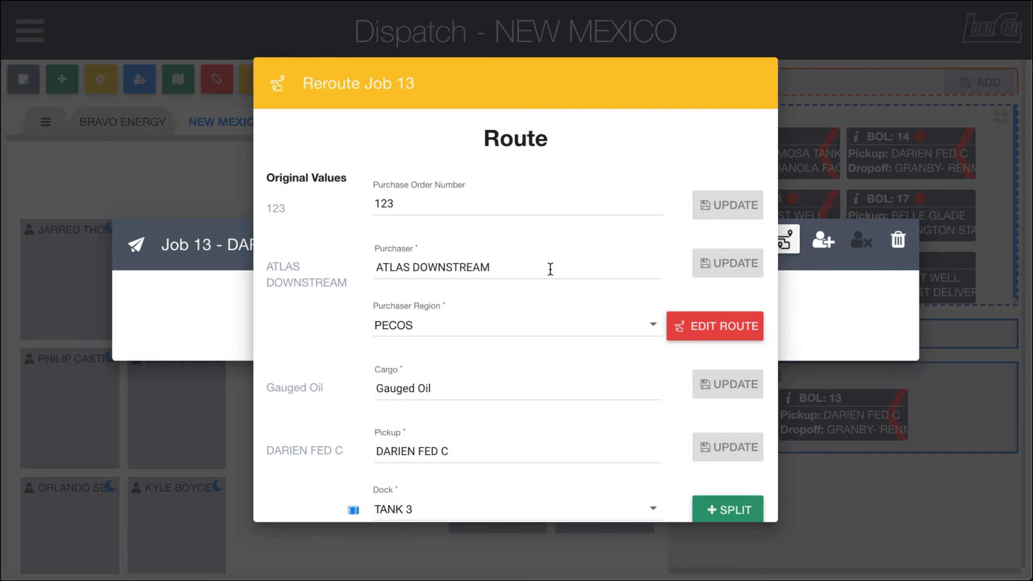